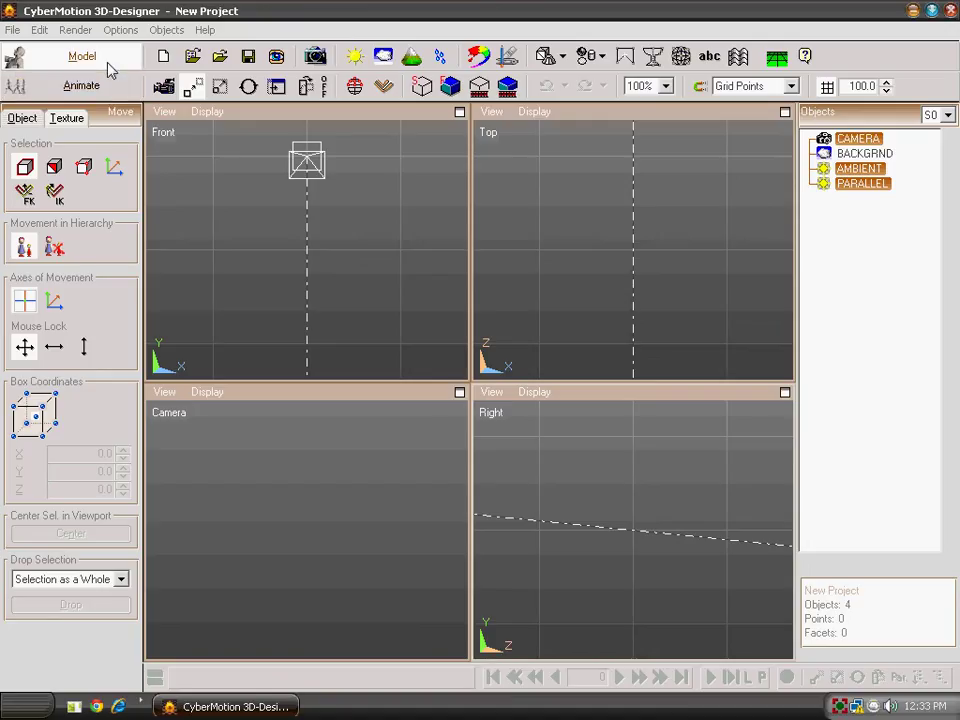
# In the Sweep Editor, trace the goblet outline from the axis across the cup bottom and up its wall.
pyautogui.click(219, 88)
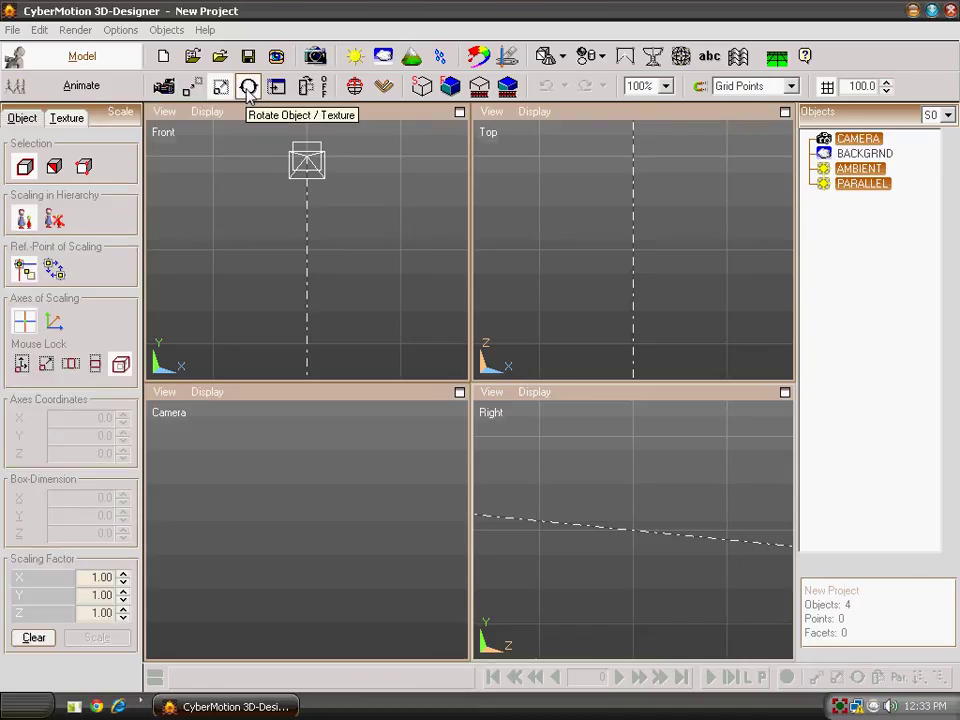
pyautogui.click(248, 88)
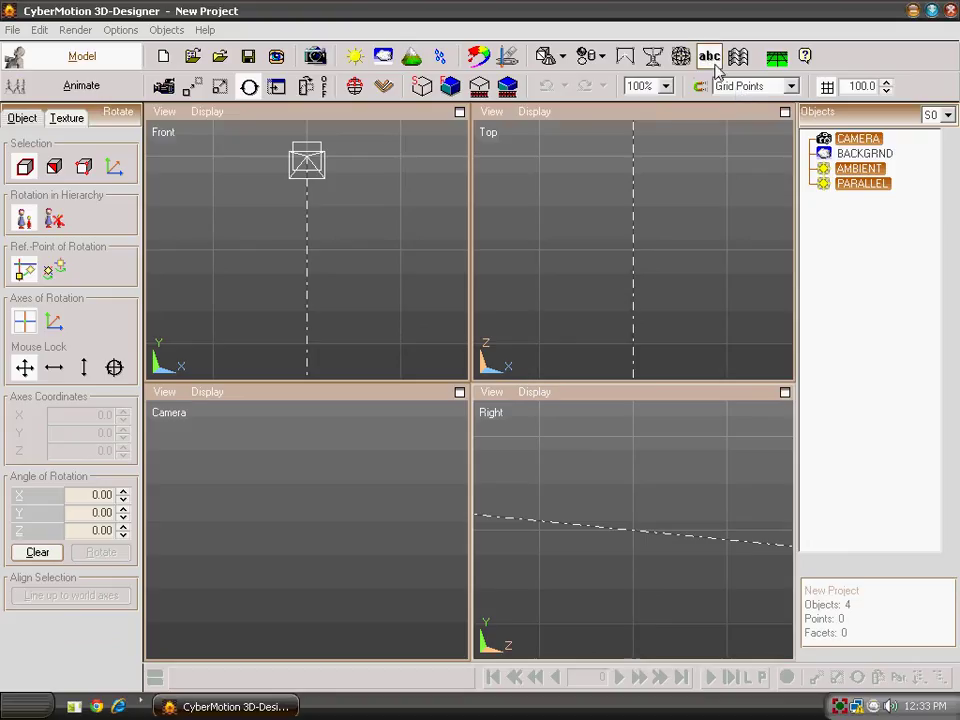
pyautogui.click(652, 60)
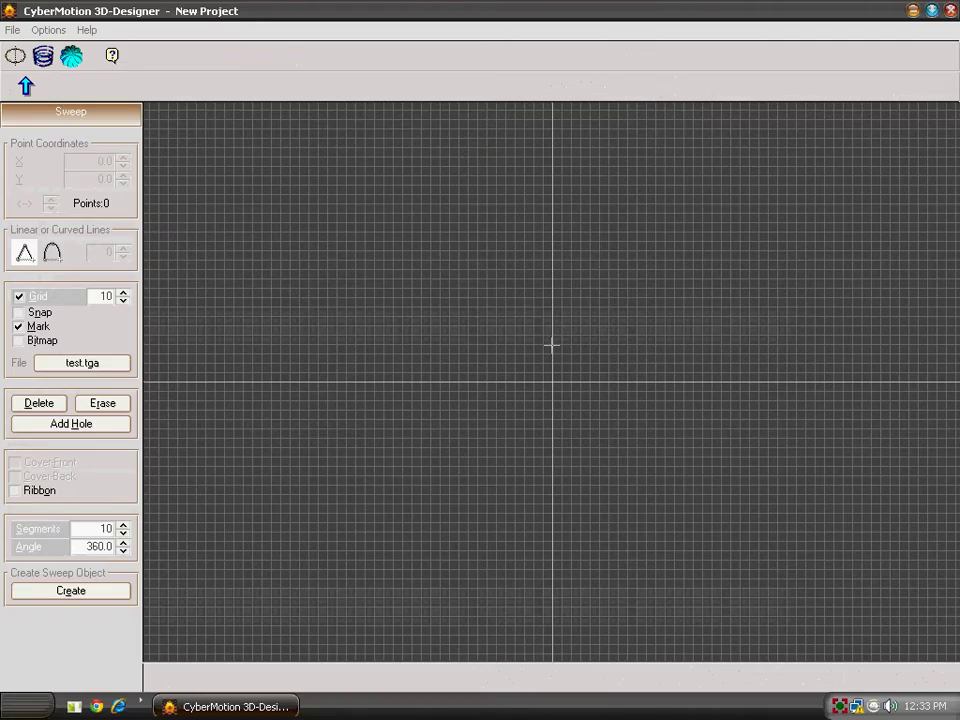
pyautogui.click(552, 344)
pyautogui.click(532, 349)
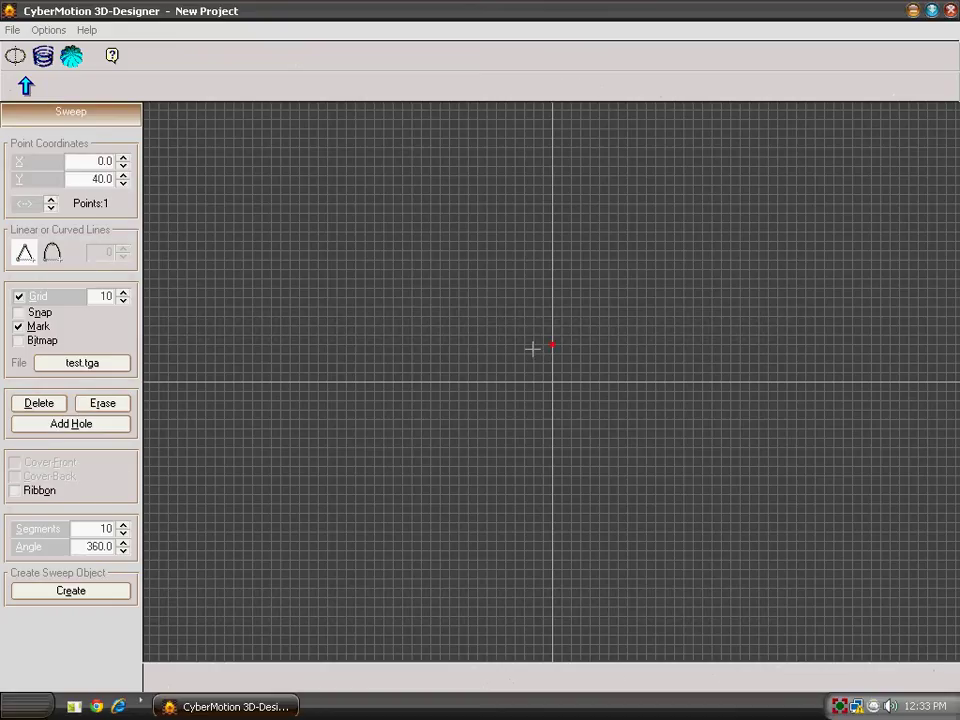
pyautogui.click(495, 326)
pyautogui.click(490, 298)
pyautogui.click(492, 266)
pyautogui.click(489, 245)
# Continue the outline down the outer wall, the stem and the flared base, closing on the axis.
pyautogui.click(476, 266)
pyautogui.click(473, 286)
pyautogui.click(477, 309)
pyautogui.click(487, 337)
pyautogui.click(506, 356)
pyautogui.click(544, 380)
pyautogui.click(541, 414)
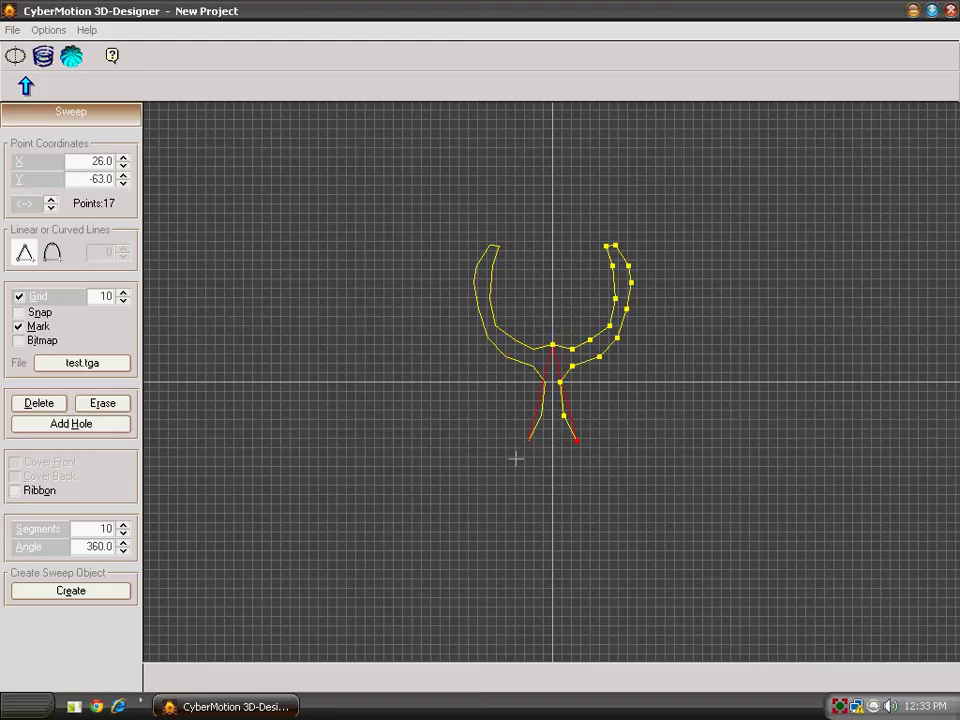
pyautogui.click(515, 456)
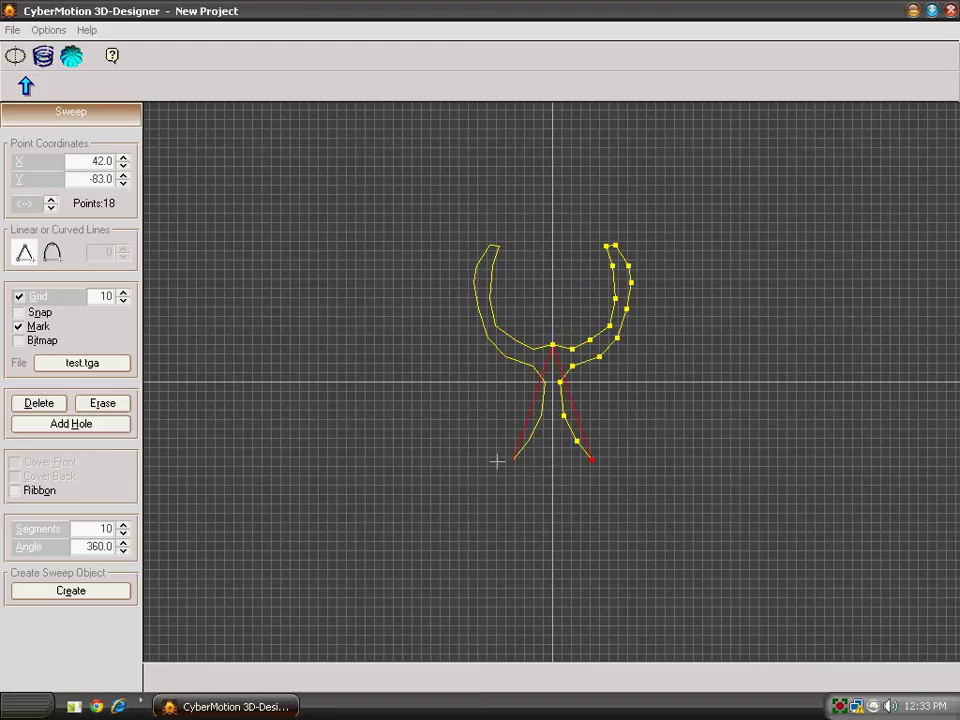
pyautogui.click(552, 460)
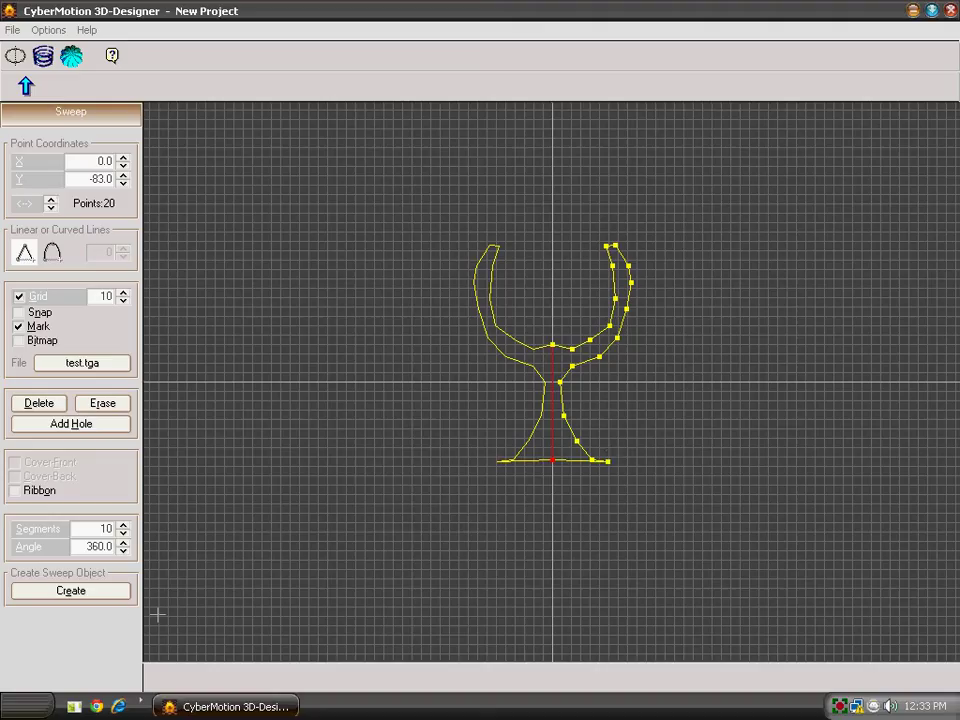
# Create the lathed goblet from the outline and name it 'cap'.
pyautogui.click(110, 592)
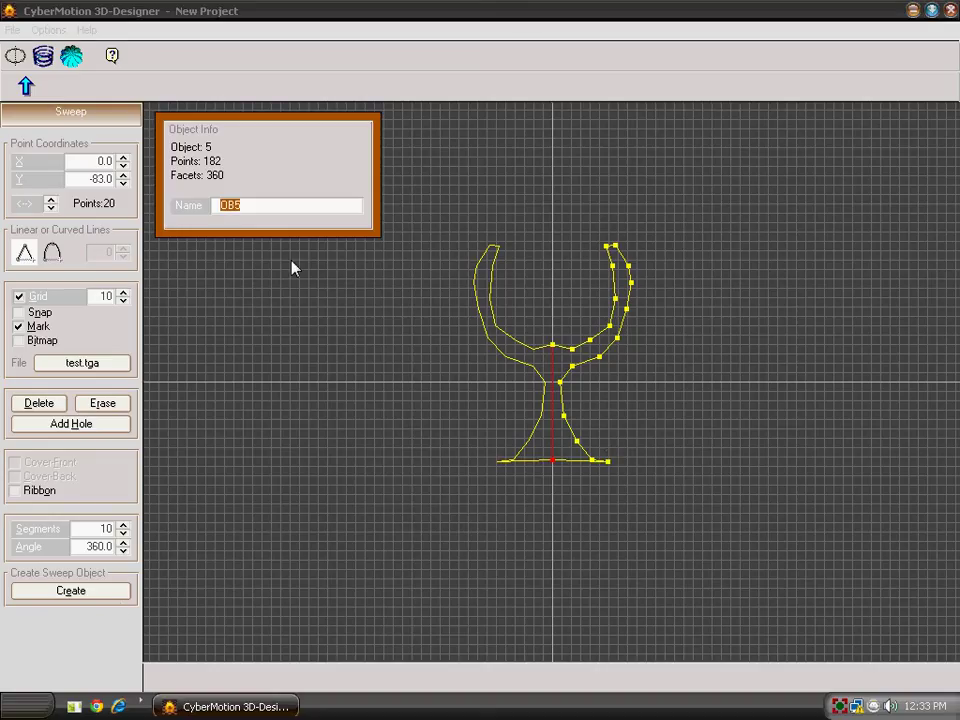
pyautogui.write('cap')
pyautogui.press('Return')
# Back in the main views, move the goblet slightly right and down.
pyautogui.click(22, 97)
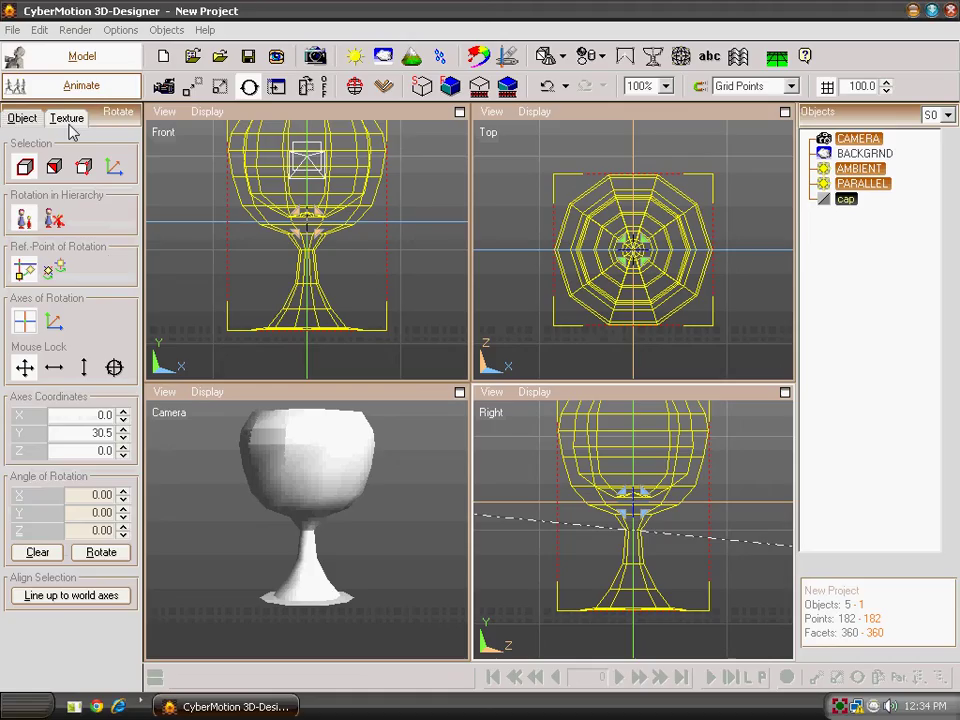
pyautogui.scroll(-2, 320, 507)
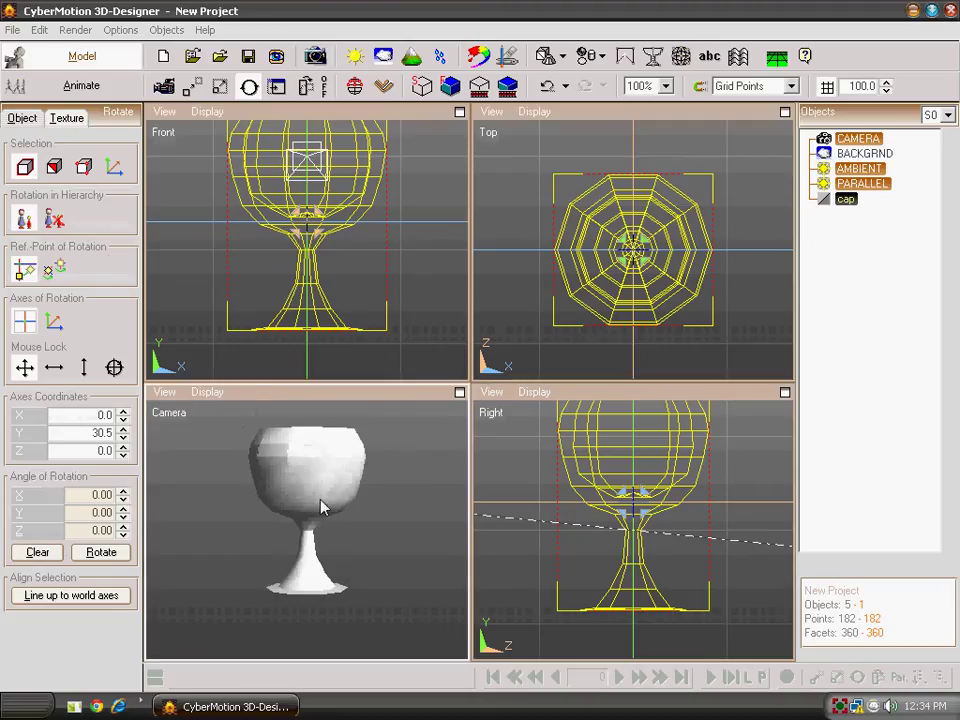
pyautogui.scroll(-2, 321, 506)
pyautogui.scroll(-2, 322, 500)
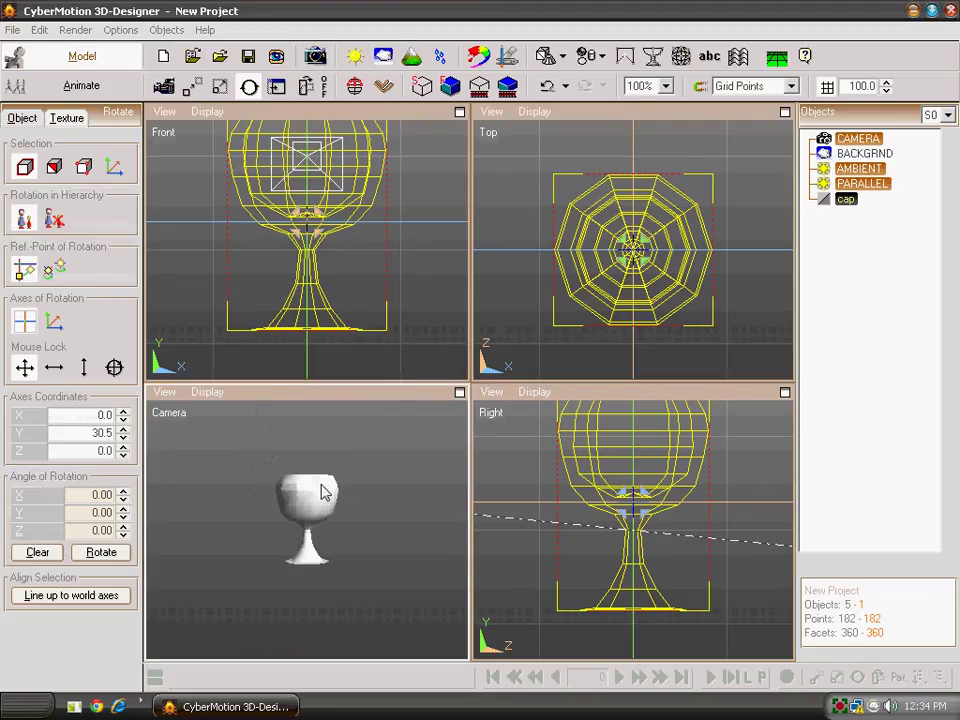
pyautogui.scroll(2, 321, 488)
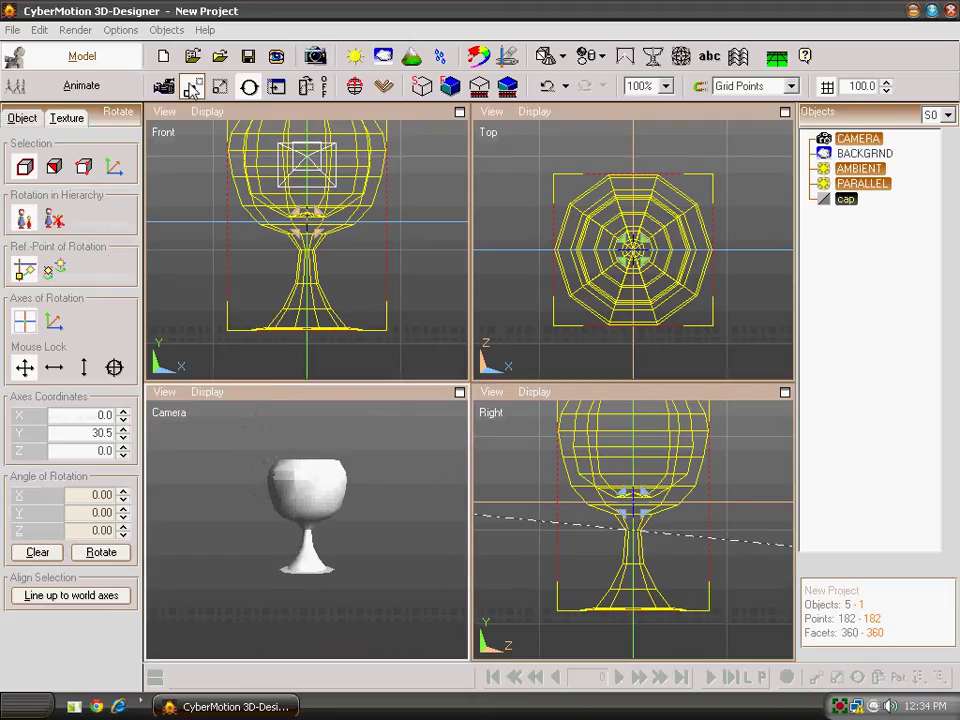
pyautogui.click(193, 86)
pyautogui.moveTo(306, 215); pyautogui.dragTo(319, 224)
# Undo a trial rotation, then scale the goblet down to about 0.59 of its size.
pyautogui.rightClick(275, 130)
pyautogui.moveTo(377, 236); pyautogui.dragTo(369, 232)
pyautogui.hotkey('ctrl', 'z')
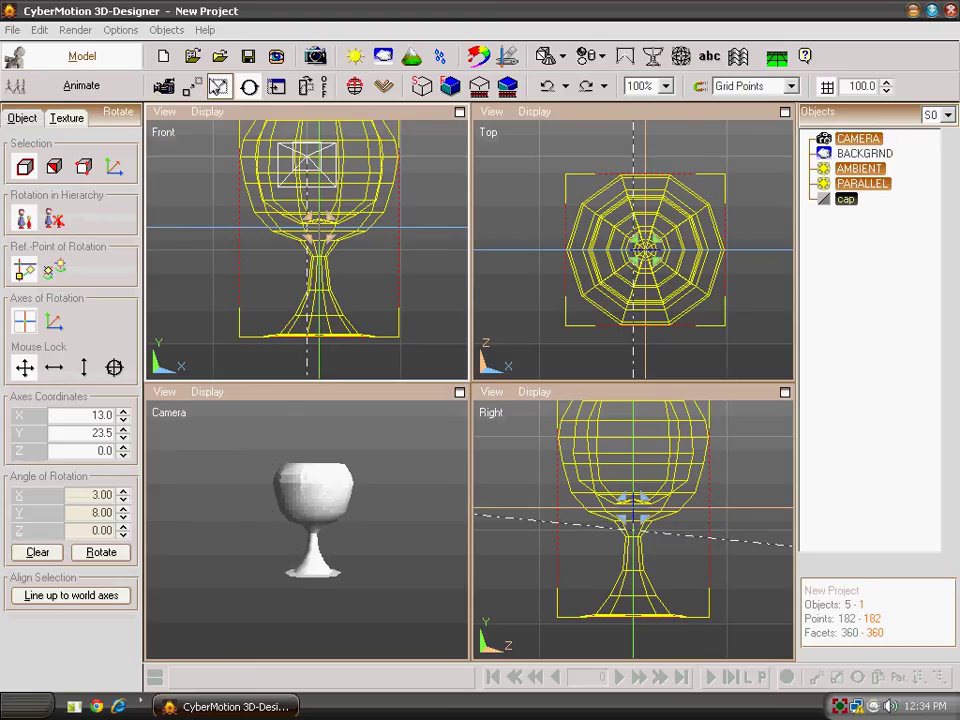
pyautogui.rightClick(308, 200)
pyautogui.moveTo(317, 155)
pyautogui.mouseDown()
pyautogui.moveTo(355, 340)
pyautogui.moveTo(352, 285)
pyautogui.mouseUp()
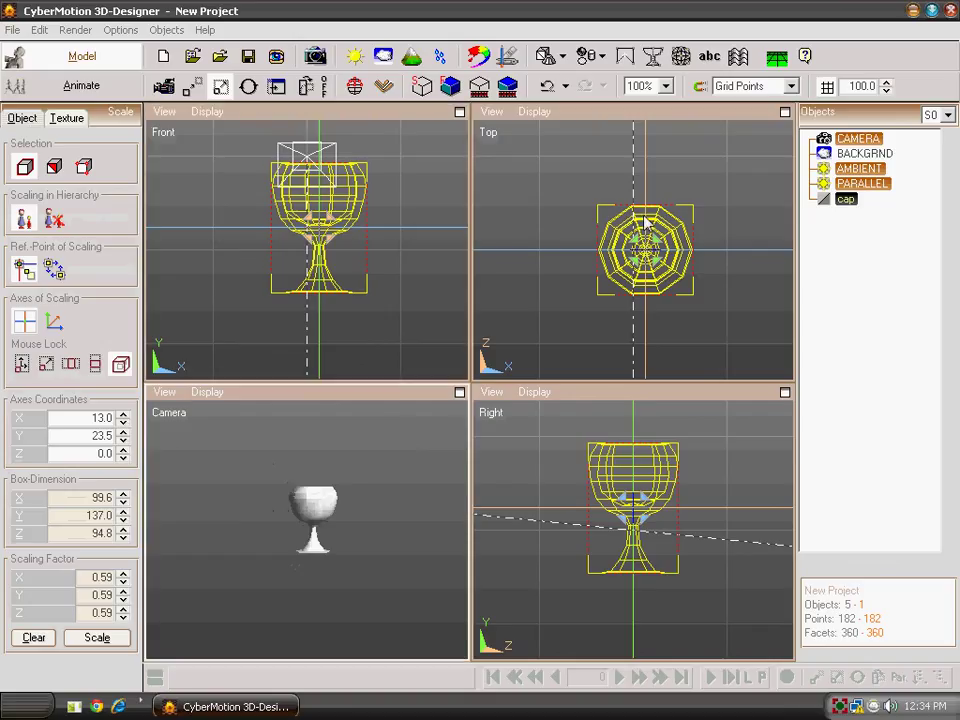
# Create a plane named PLANE and lower it to the goblet's foot.
pyautogui.click(777, 58)
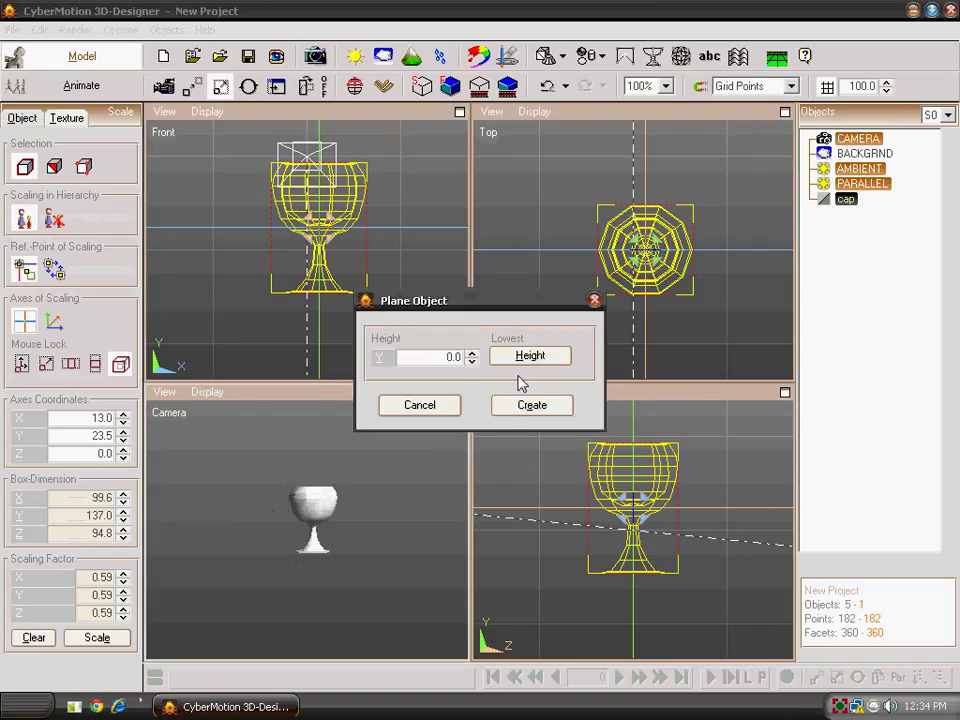
pyautogui.click(510, 413)
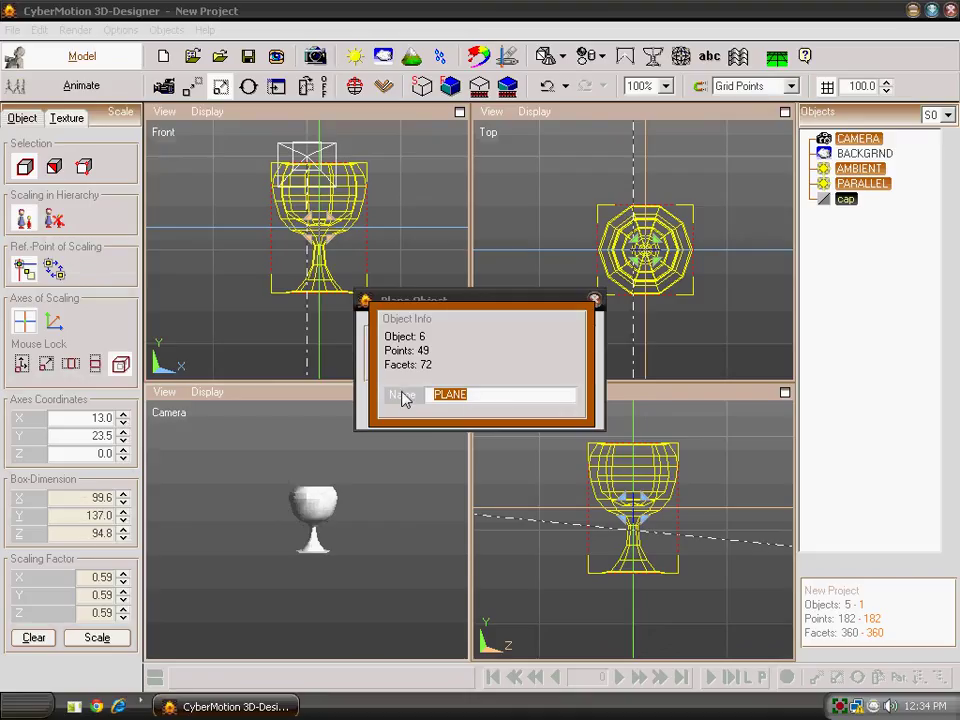
pyautogui.press('Return')
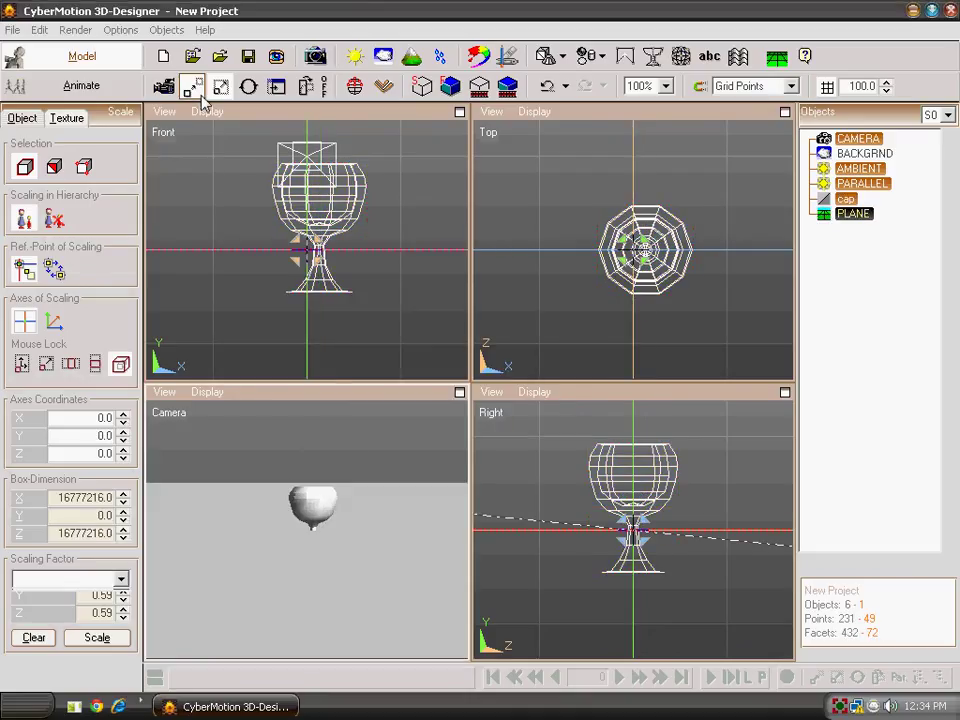
pyautogui.click(199, 94)
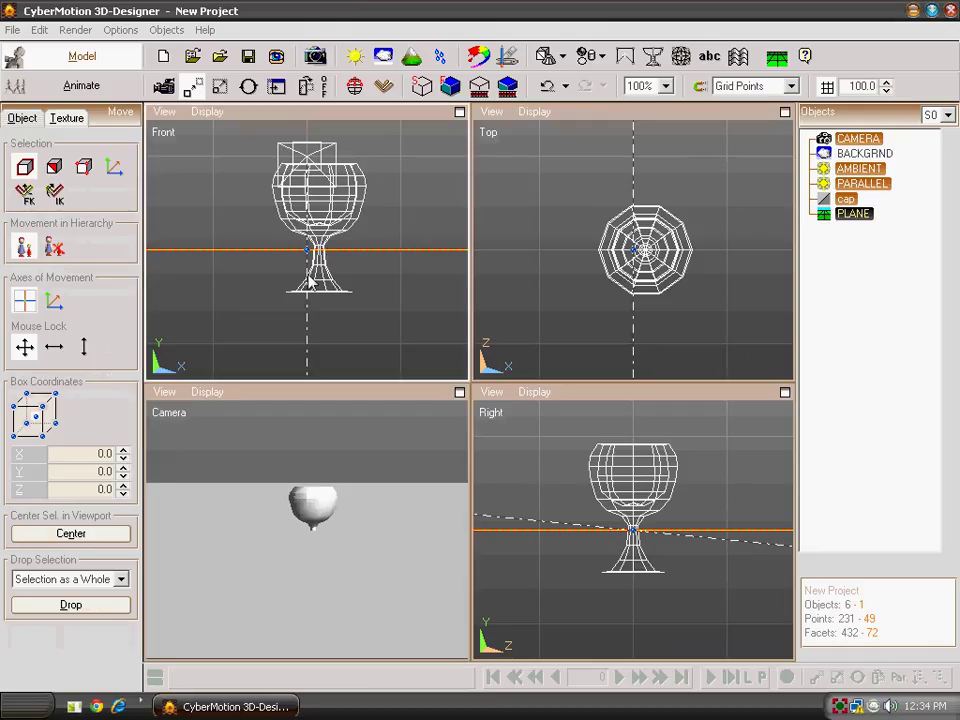
pyautogui.moveTo(310, 283); pyautogui.dragTo(310, 304)
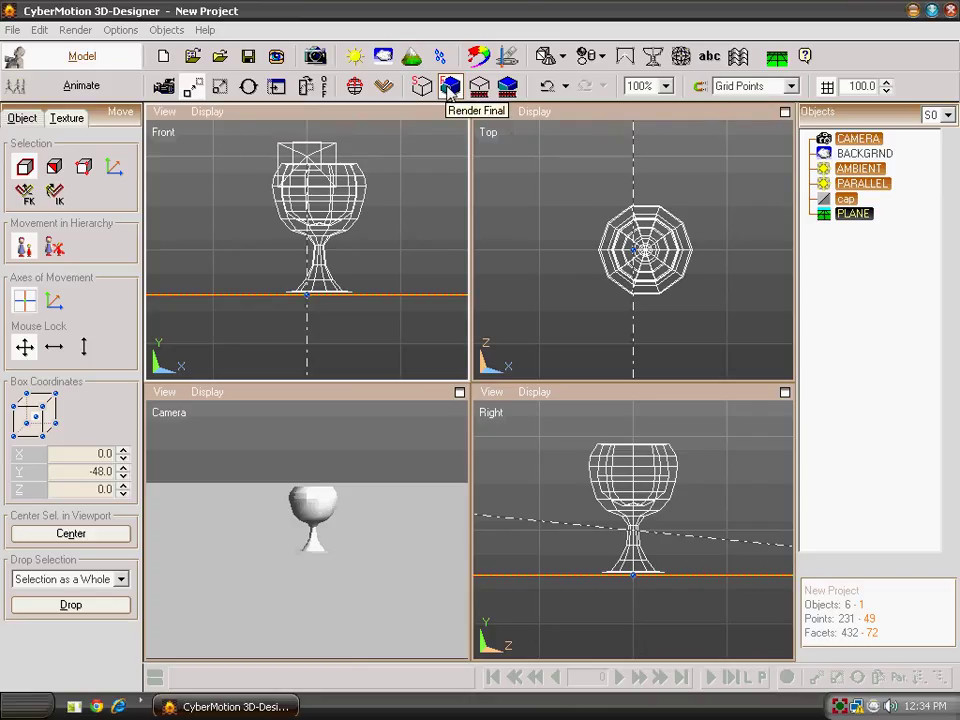
pyautogui.click(449, 87)
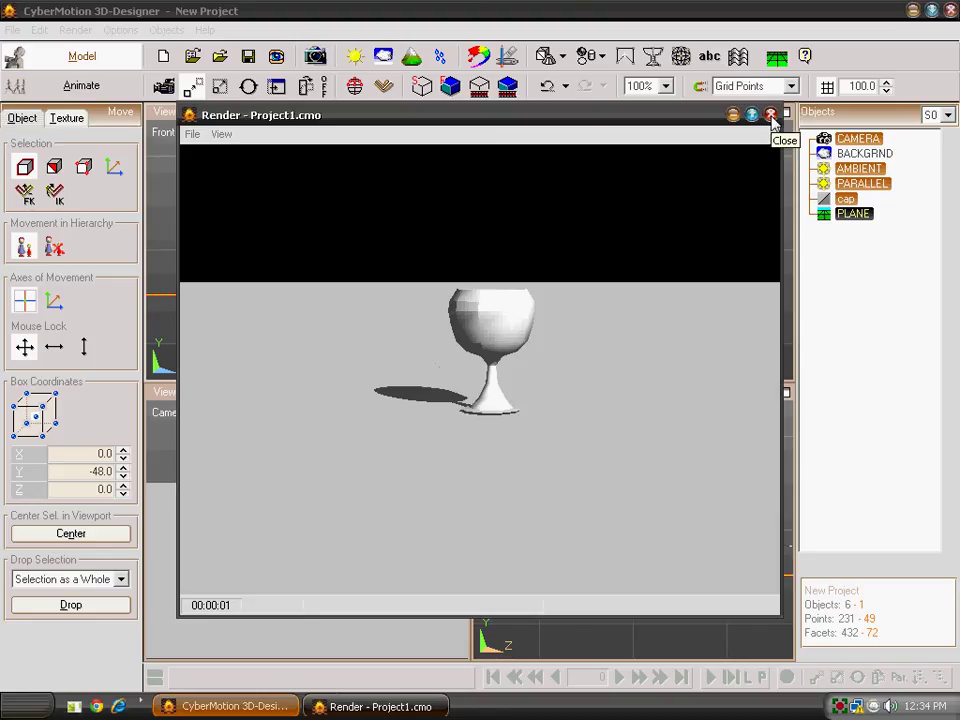
pyautogui.click(770, 116)
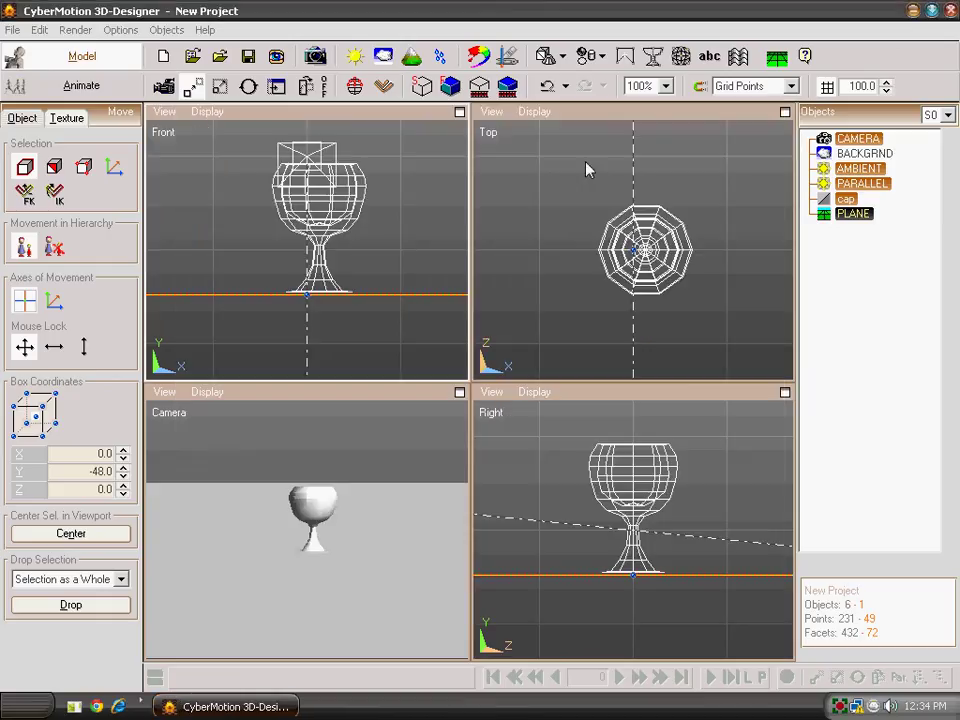
# Load the 'wintersun' sky preset with its sun settings as the background.
pyautogui.click(388, 60)
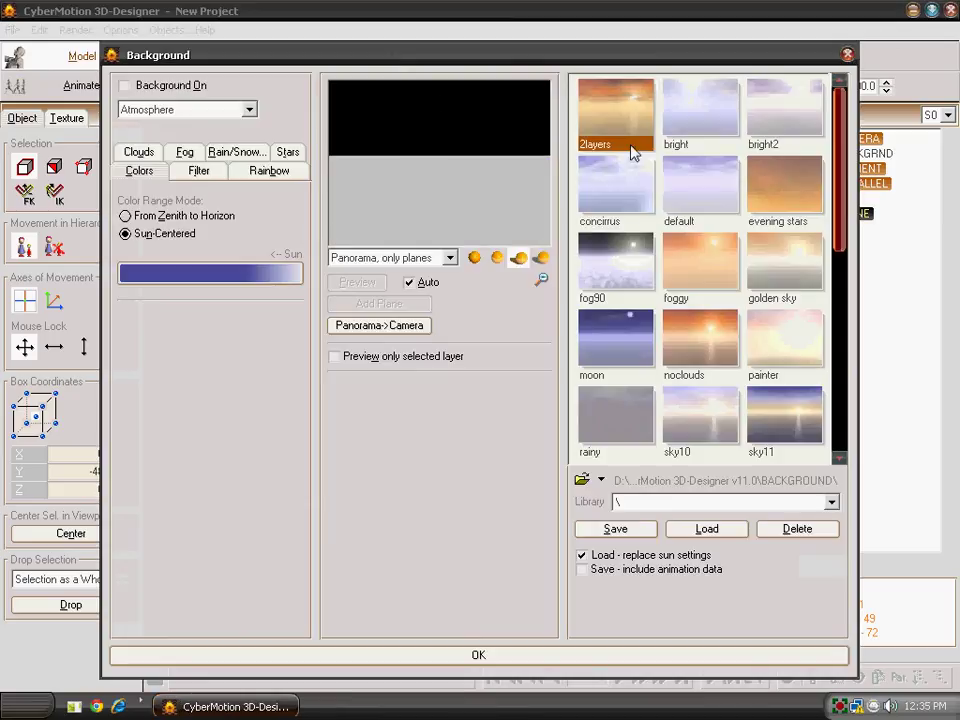
pyautogui.moveTo(840, 243)
pyautogui.mouseDown()
pyautogui.moveTo(842, 454)
pyautogui.moveTo(850, 368)
pyautogui.moveTo(838, 205)
pyautogui.mouseUp()
pyautogui.moveTo(838, 280); pyautogui.dragTo(840, 453)
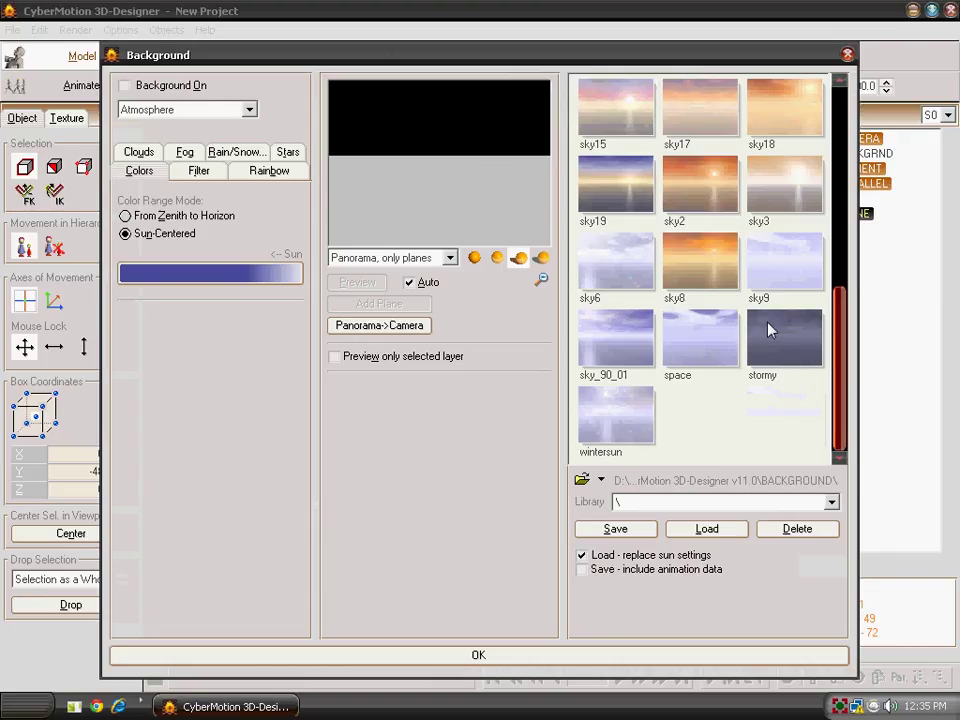
pyautogui.click(716, 339)
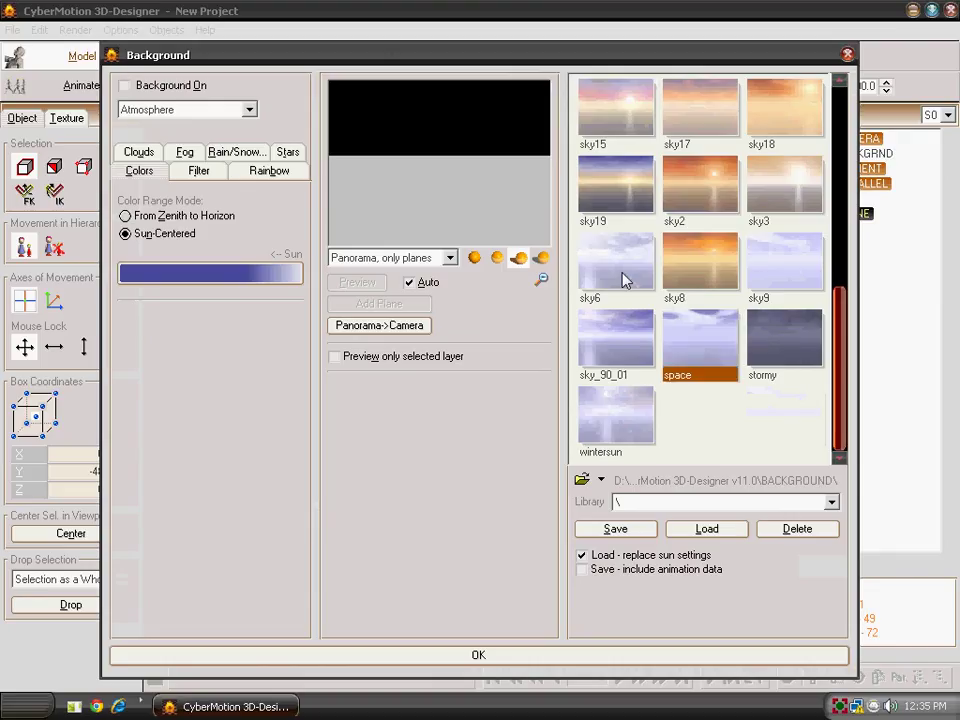
pyautogui.scroll(2, 622, 290)
pyautogui.scroll(-2, 622, 302)
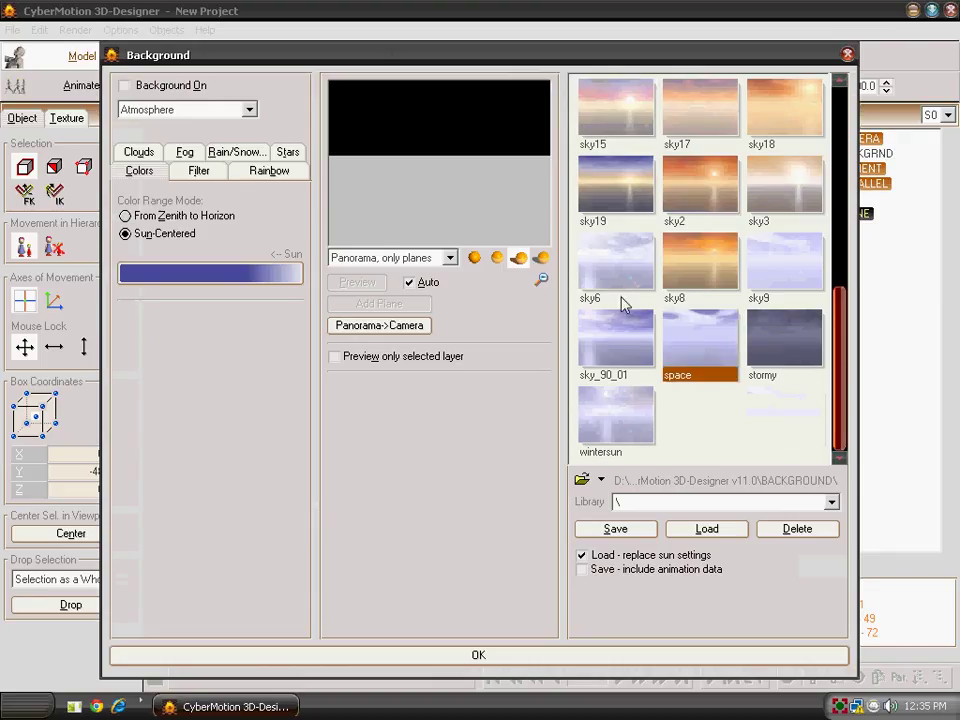
pyautogui.click(640, 413)
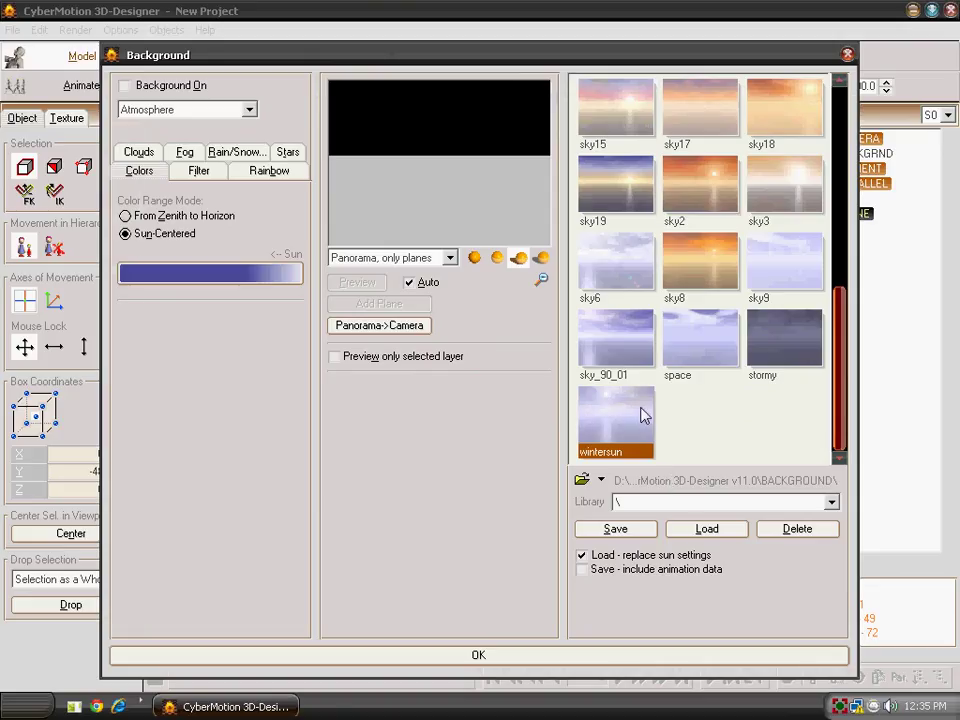
pyautogui.click(731, 533)
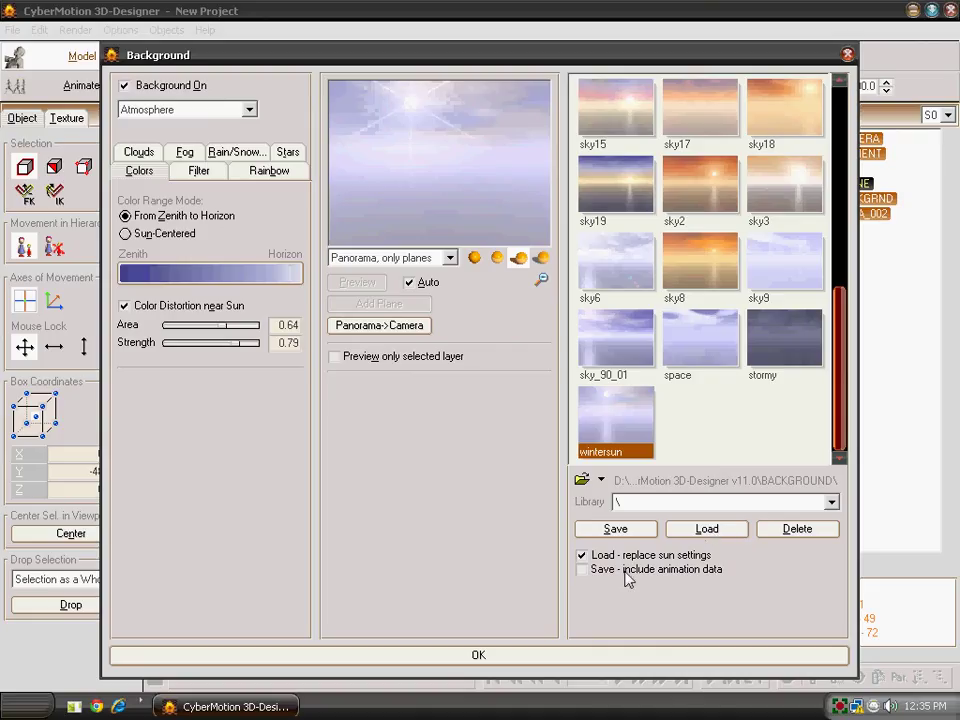
pyautogui.click(478, 654)
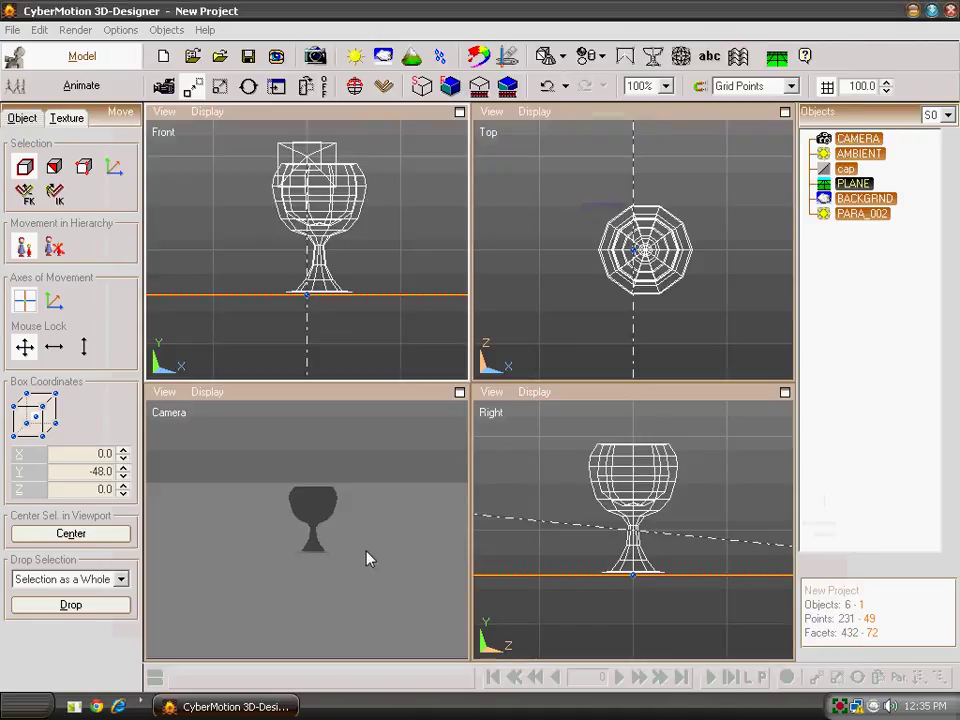
pyautogui.click(450, 86)
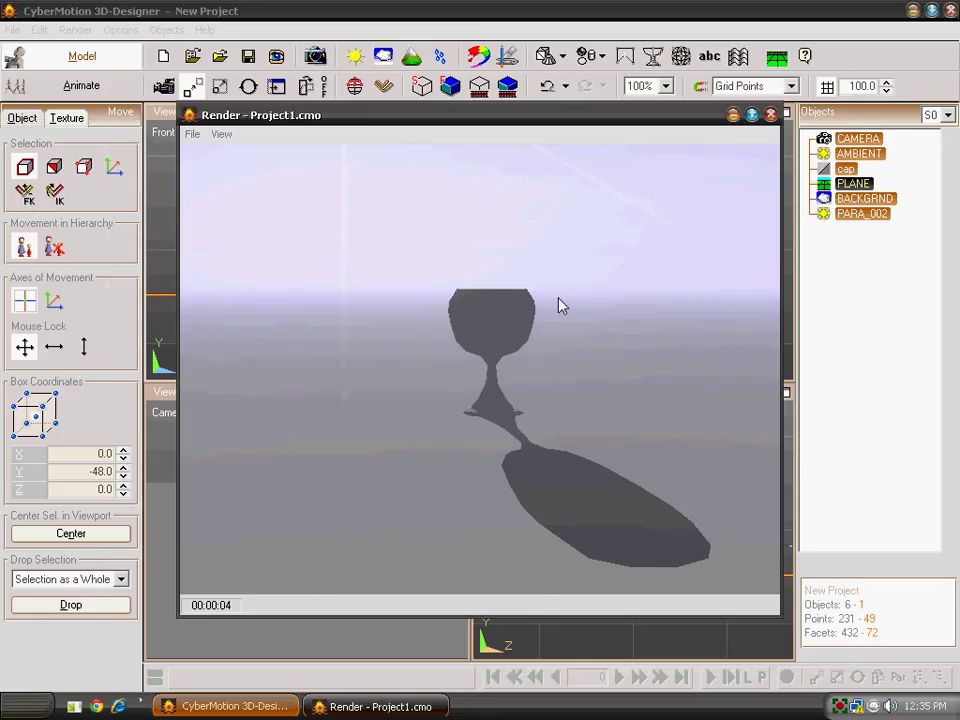
pyautogui.click(770, 114)
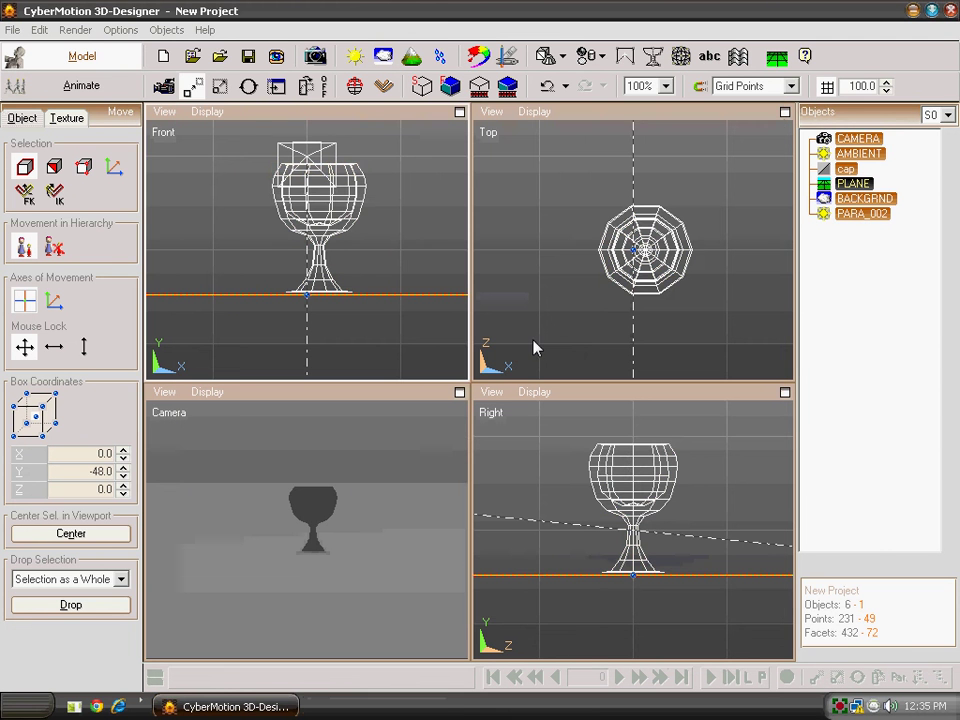
# Select the goblet and assign it the library 'water' material.
pyautogui.click(308, 502)
pyautogui.click(480, 57)
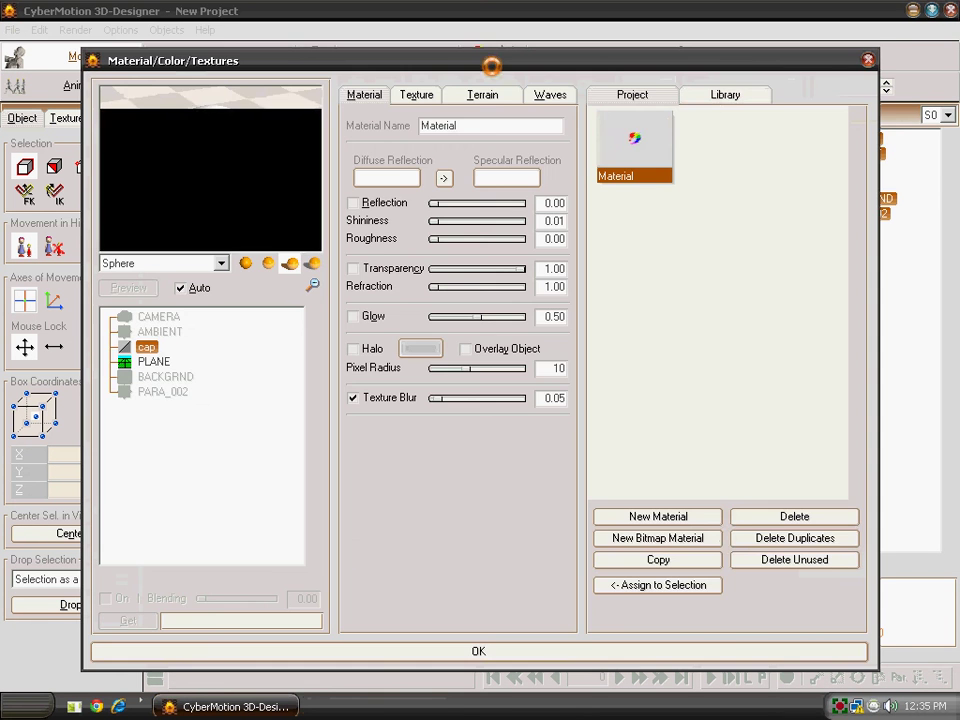
pyautogui.click(725, 98)
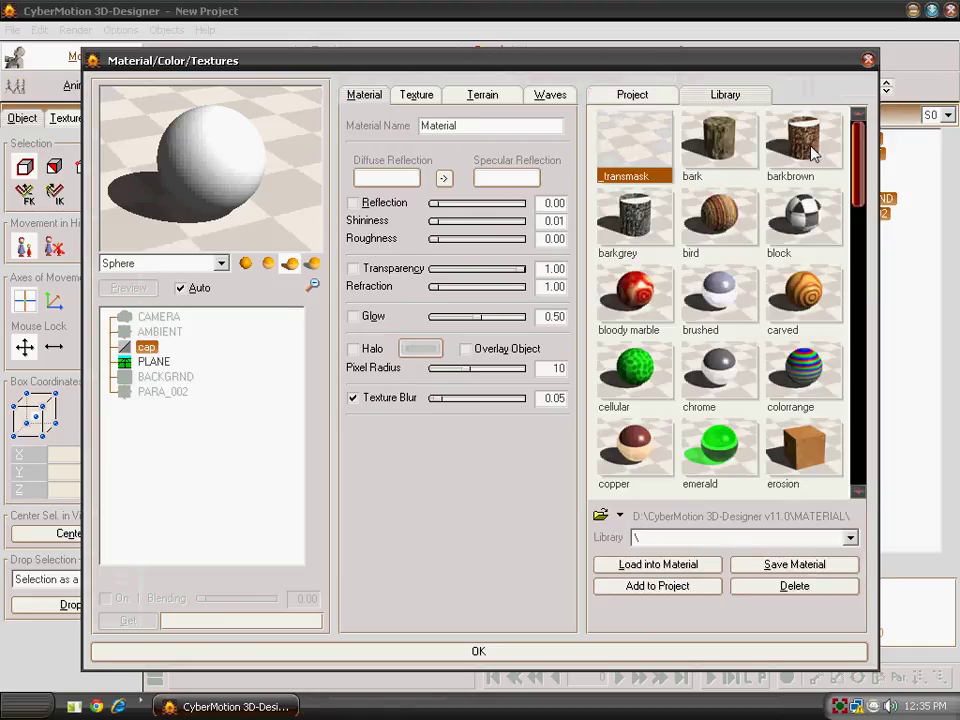
pyautogui.moveTo(860, 180)
pyautogui.mouseDown()
pyautogui.moveTo(848, 290)
pyautogui.moveTo(855, 490)
pyautogui.mouseUp()
pyautogui.click(719, 375)
pyautogui.click(671, 594)
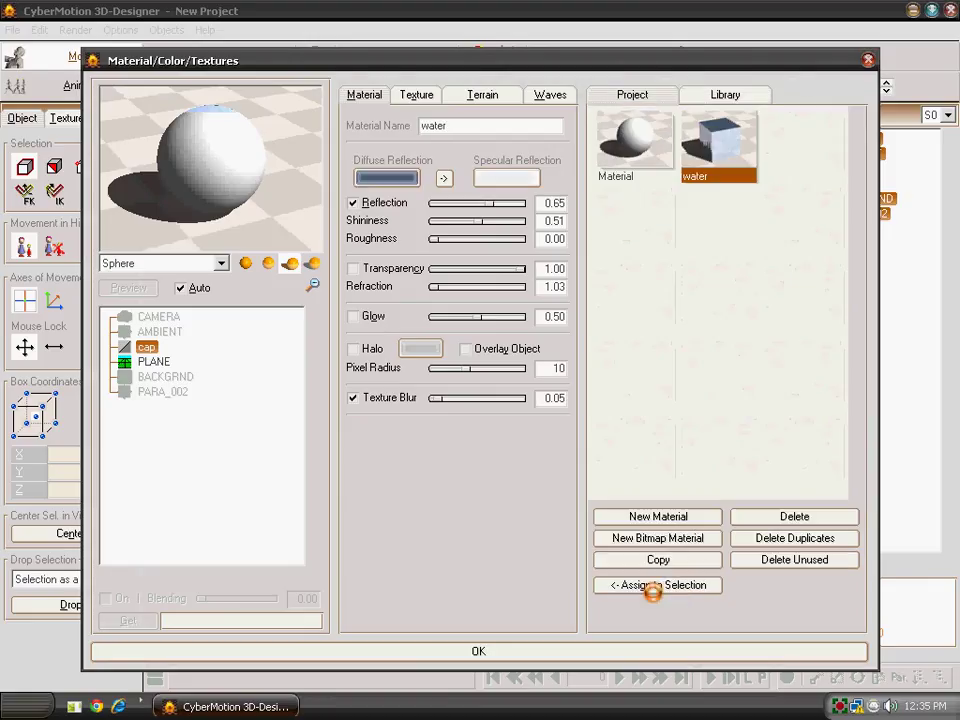
pyautogui.click(658, 585)
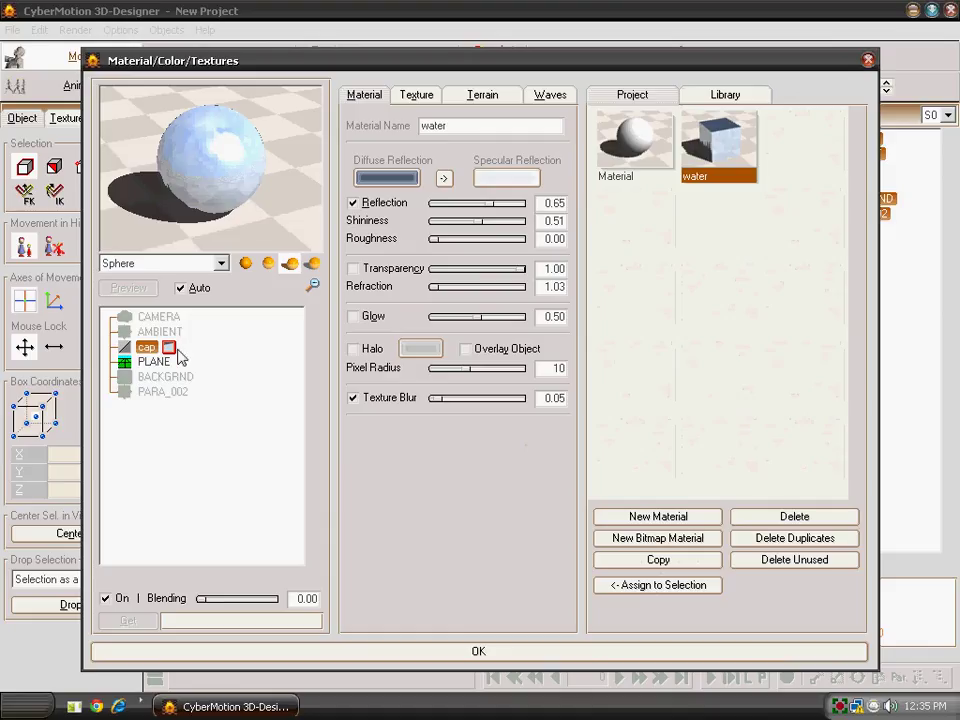
pyautogui.click(513, 655)
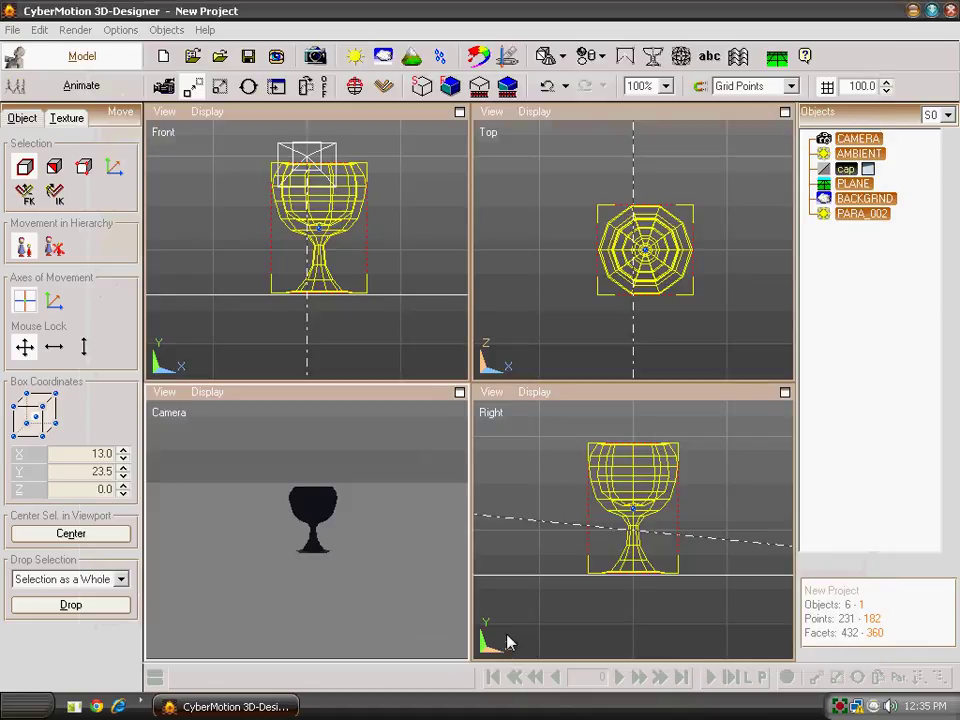
# Select PLANE and assign it the library 'rippled water' material.
pyautogui.click(430, 523)
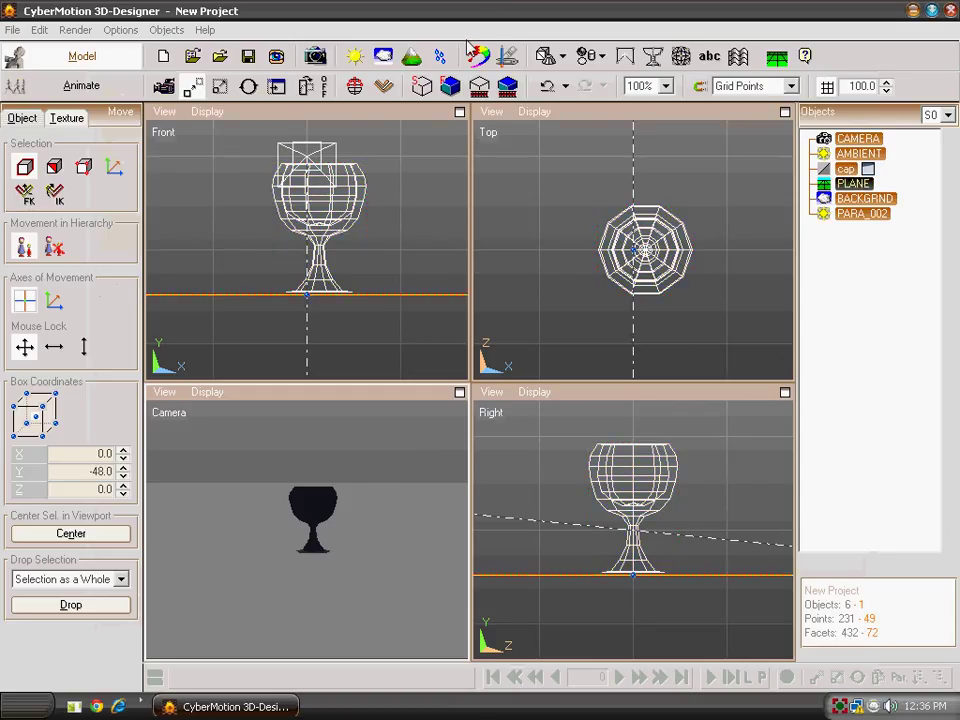
pyautogui.click(506, 56)
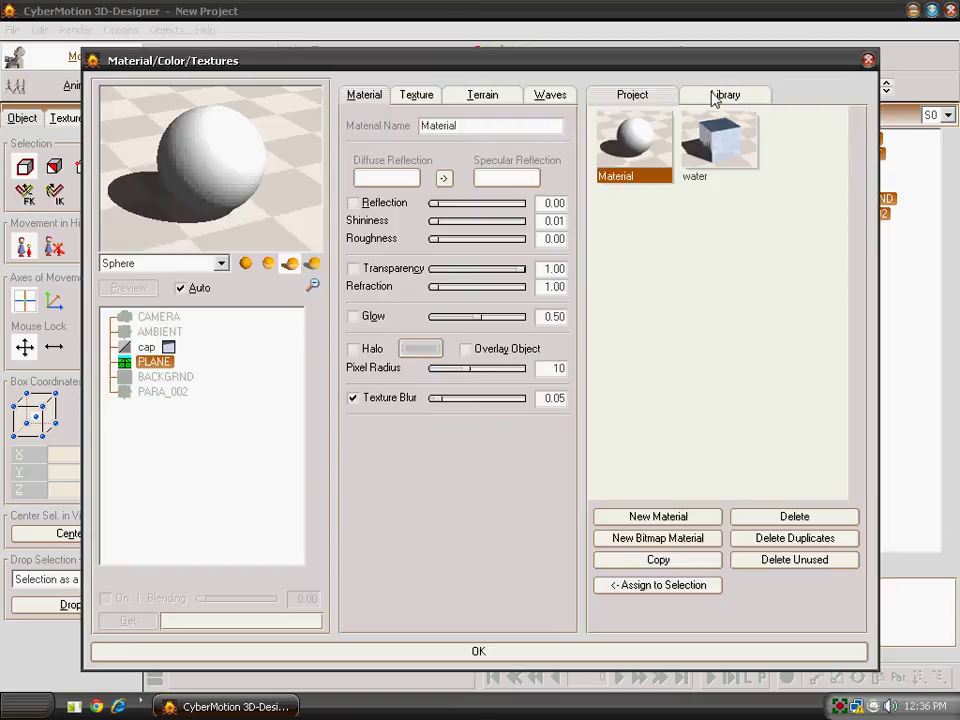
pyautogui.click(714, 96)
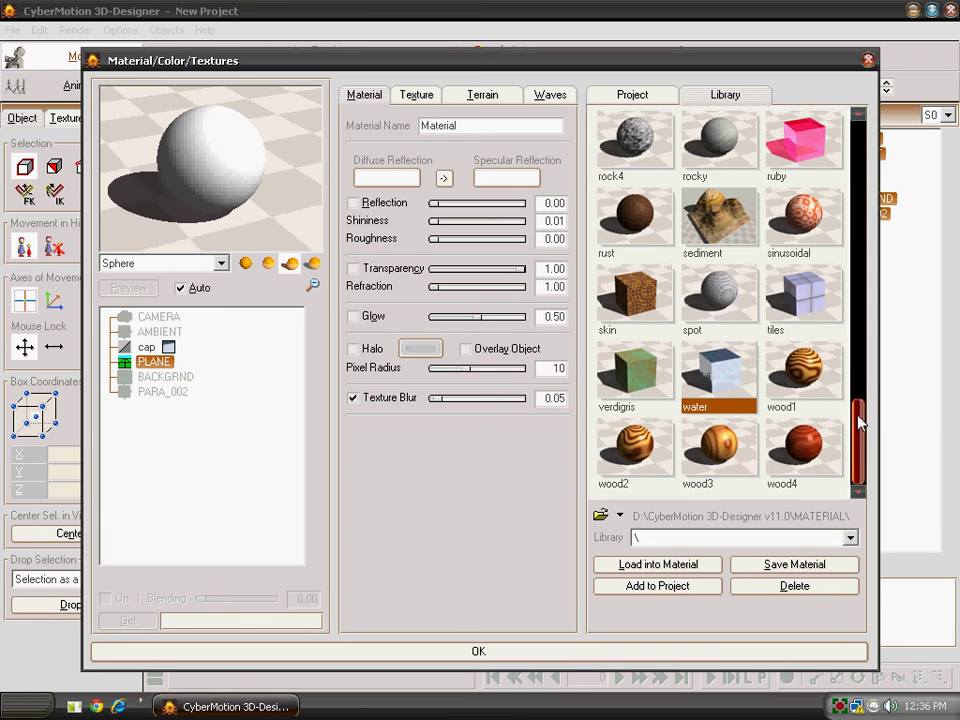
pyautogui.moveTo(857, 358)
pyautogui.mouseDown()
pyautogui.moveTo(862, 205)
pyautogui.moveTo(862, 350)
pyautogui.mouseUp()
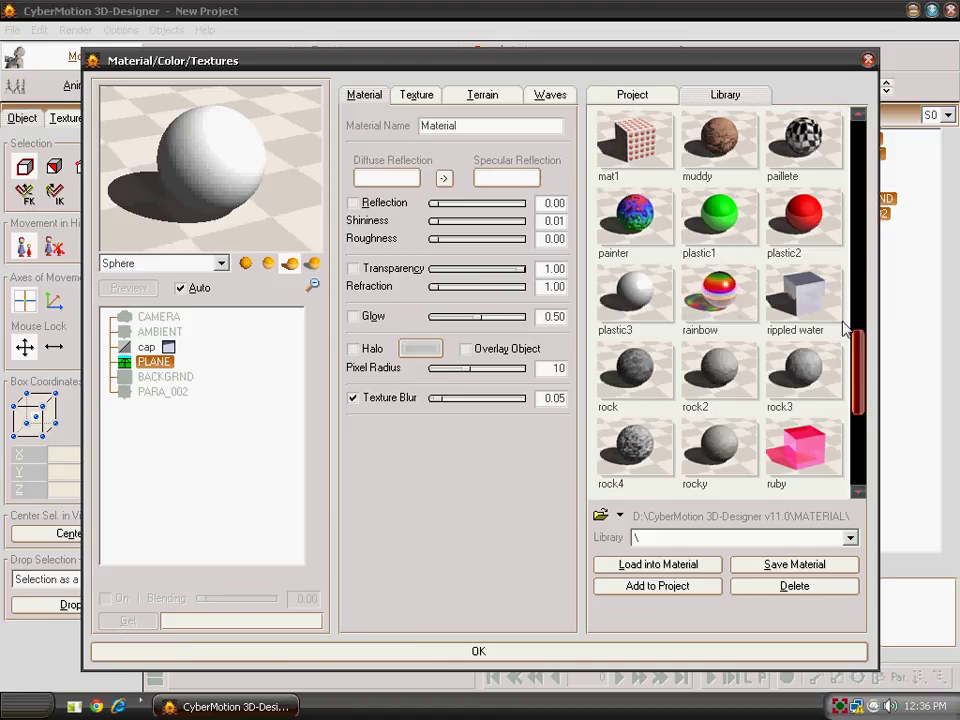
pyautogui.click(803, 300)
pyautogui.click(692, 585)
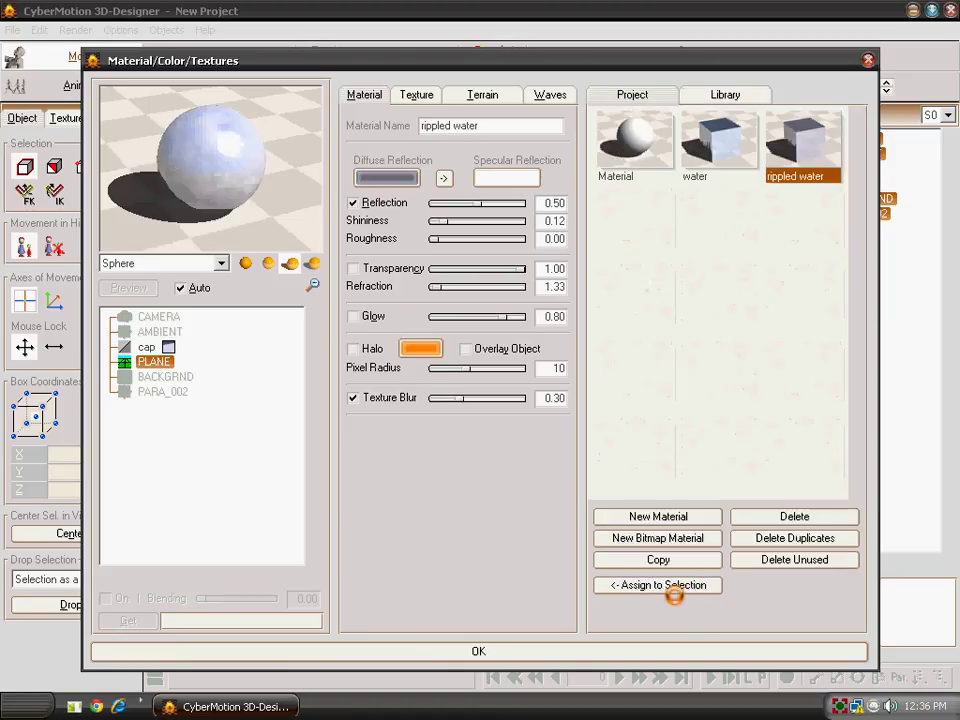
pyautogui.click(672, 592)
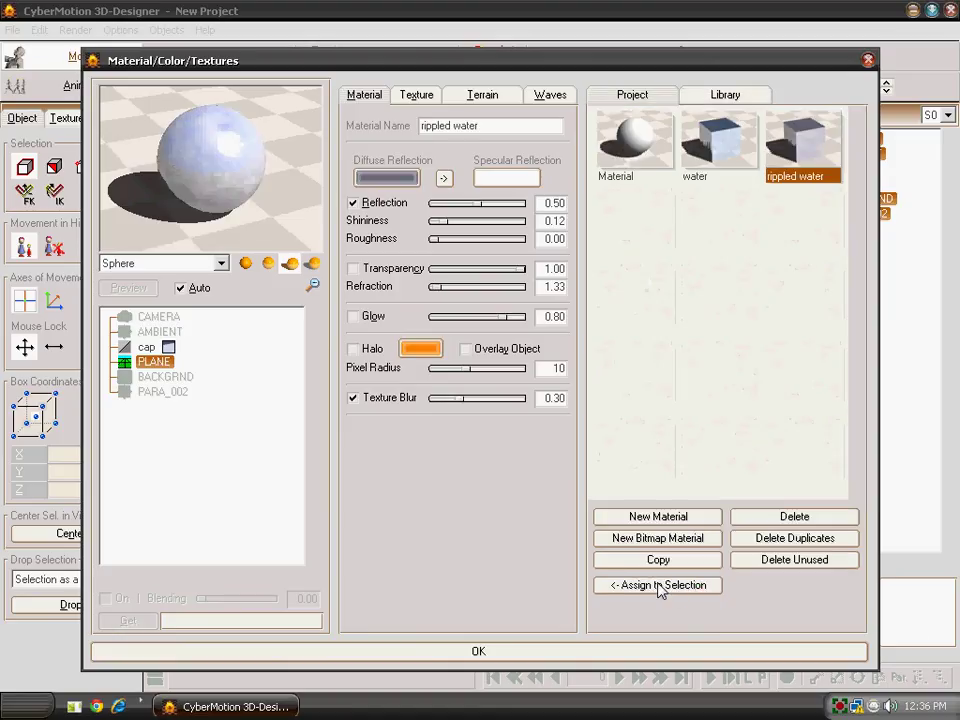
pyautogui.click(525, 652)
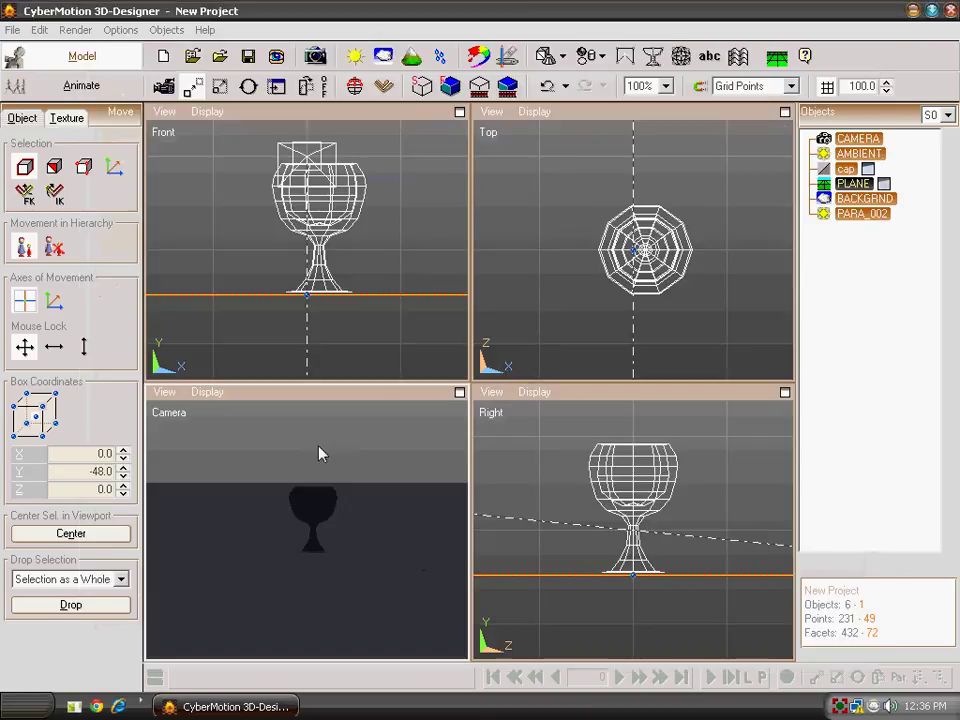
pyautogui.click(449, 88)
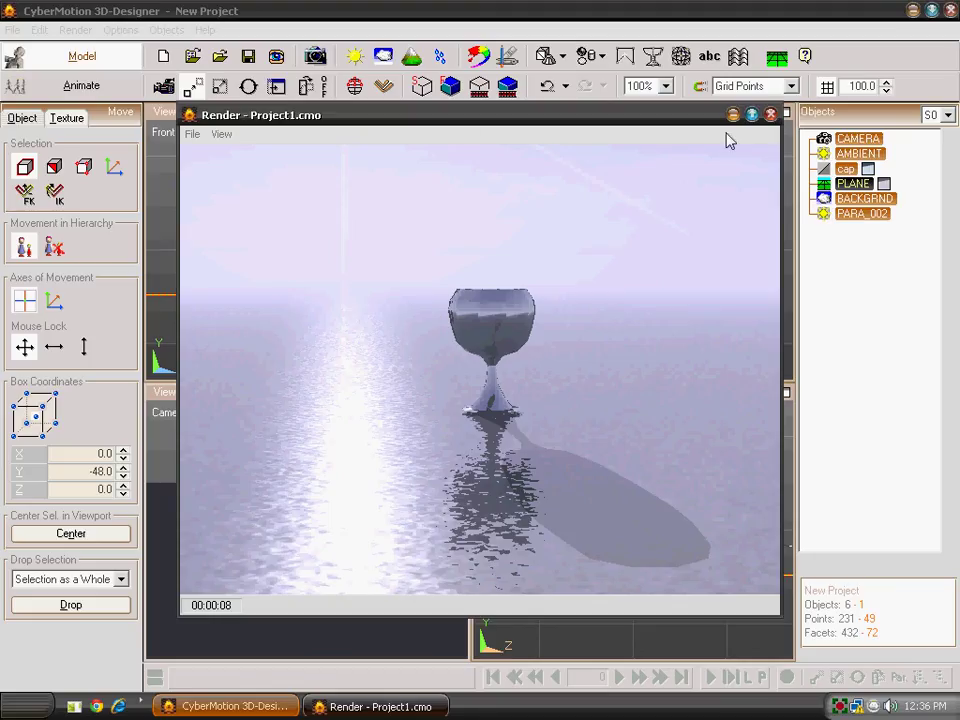
# Close the previous render and enter 'MODLING' as the text of a new 3D text object.
pyautogui.click(770, 115)
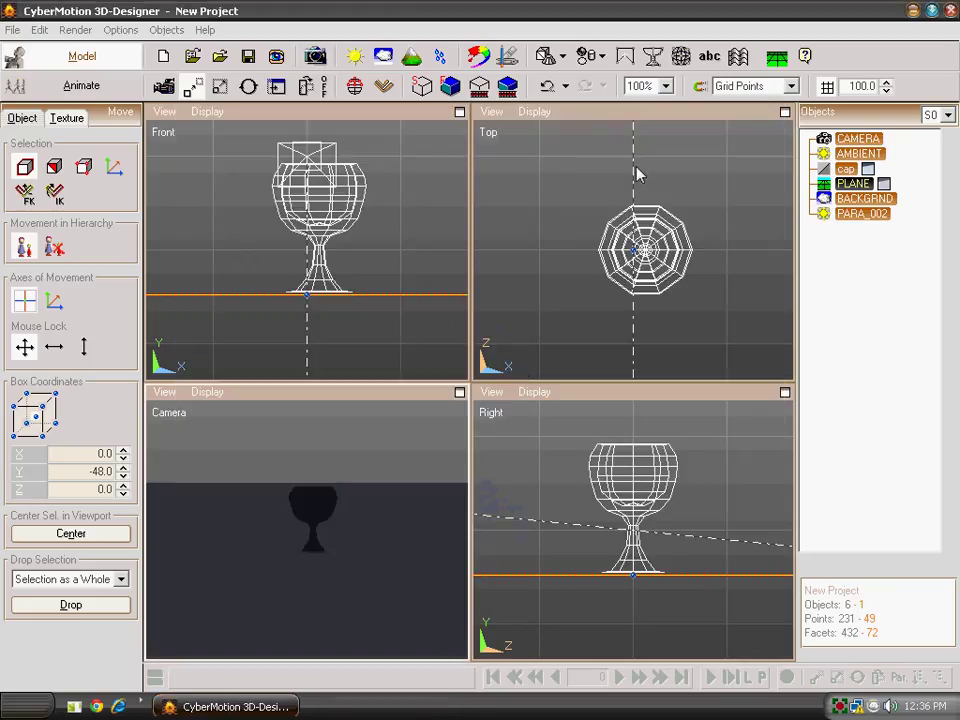
pyautogui.click(709, 56)
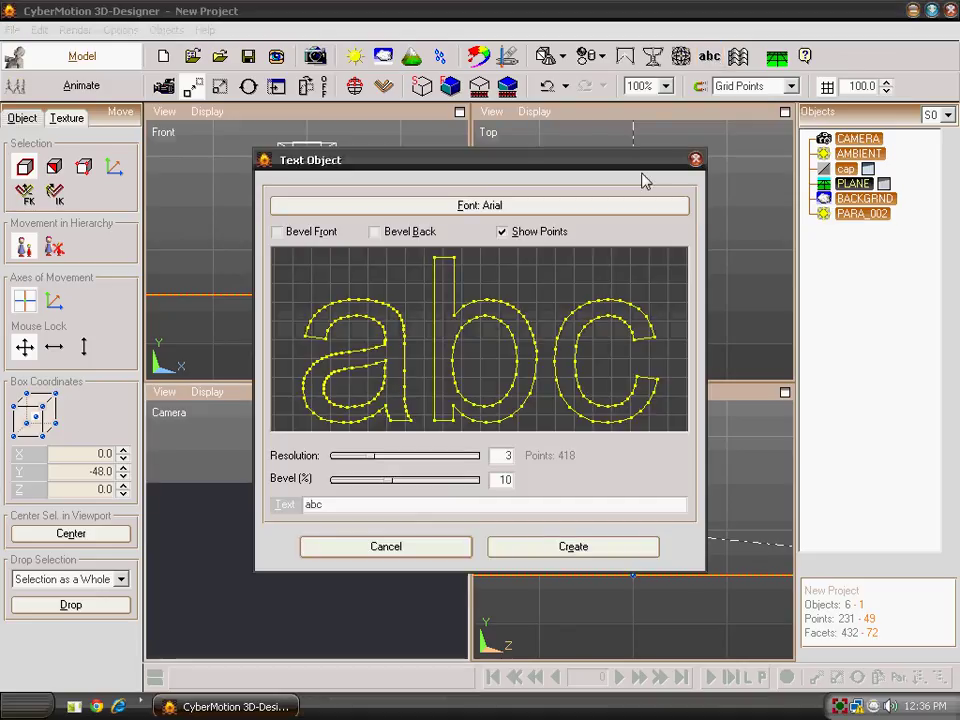
pyautogui.doubleClick(446, 505)
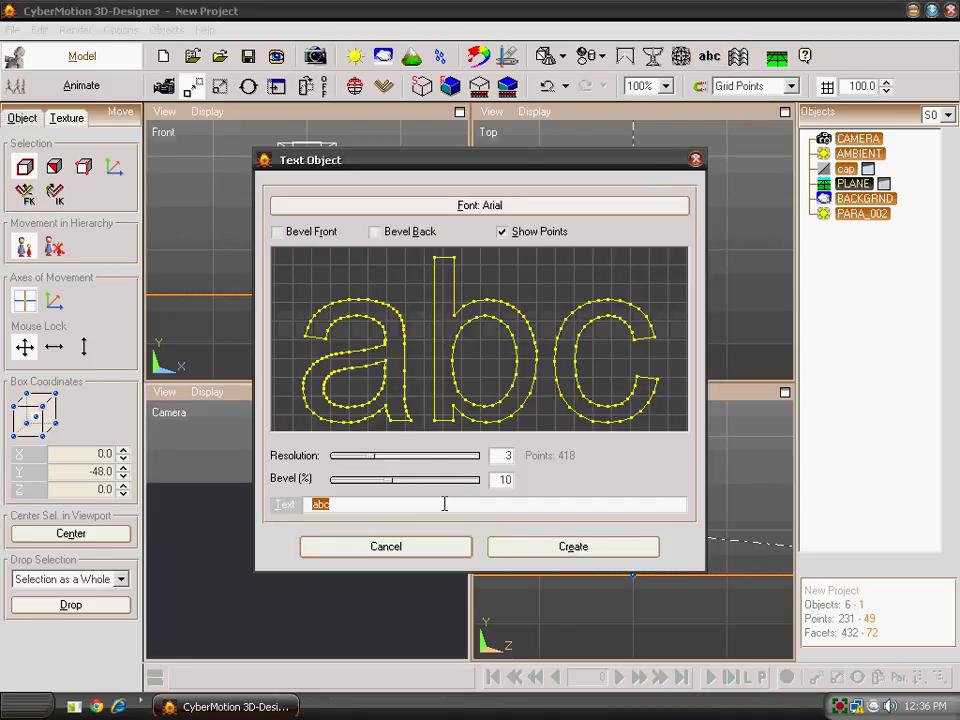
pyautogui.write('M')
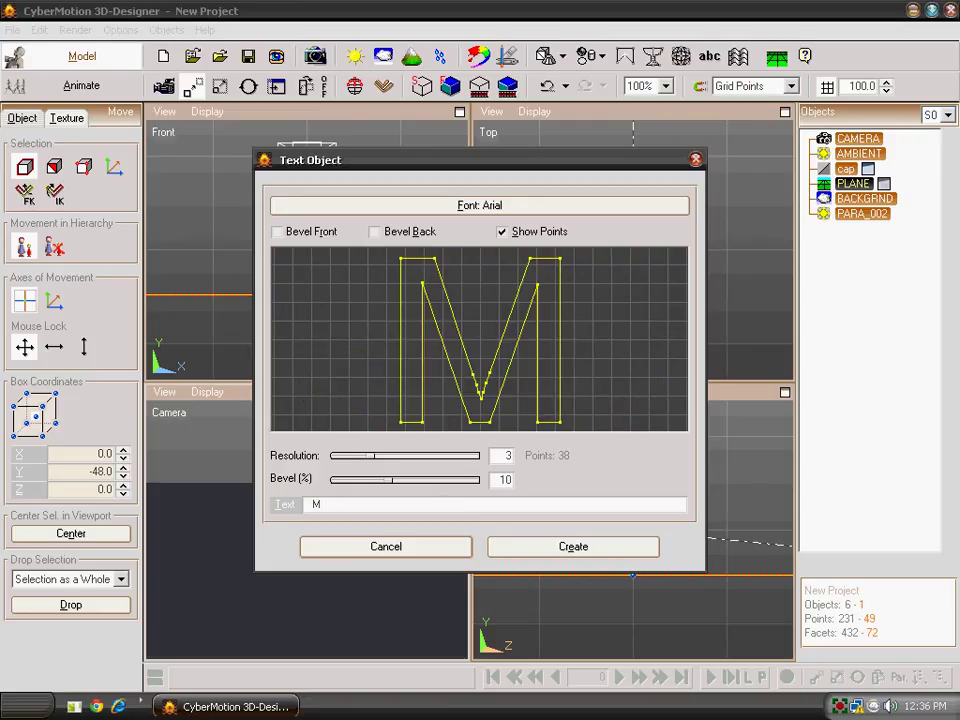
pyautogui.write('ODLING')
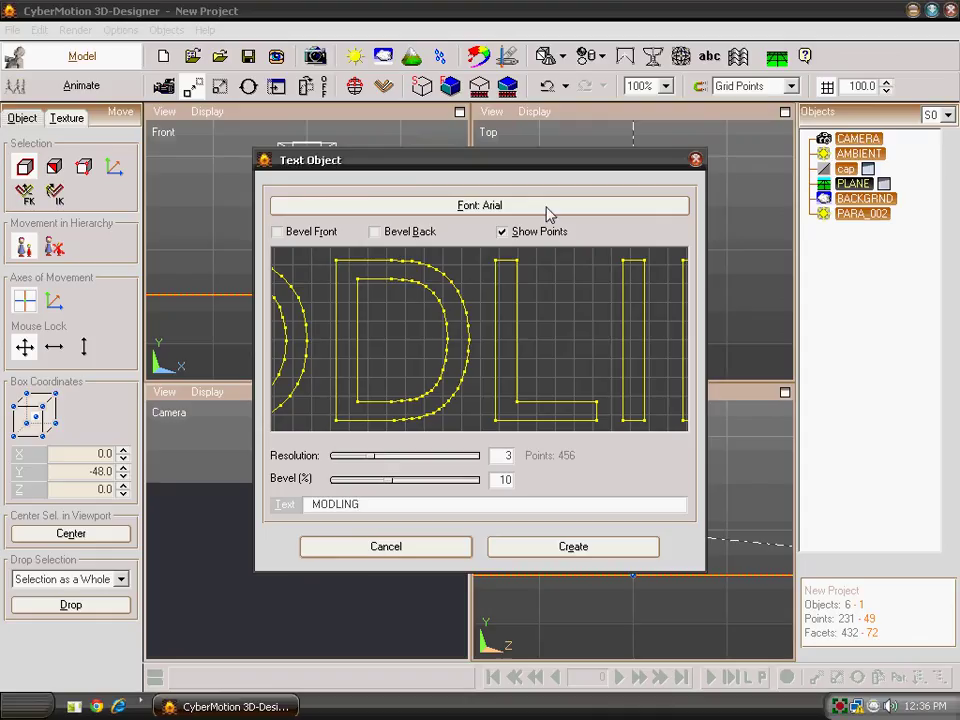
# Set the text font to Impact Bold.
pyautogui.click(512, 205)
pyautogui.moveTo(413, 348)
pyautogui.mouseDown()
pyautogui.moveTo(418, 381)
pyautogui.moveTo(414, 360)
pyautogui.mouseUp()
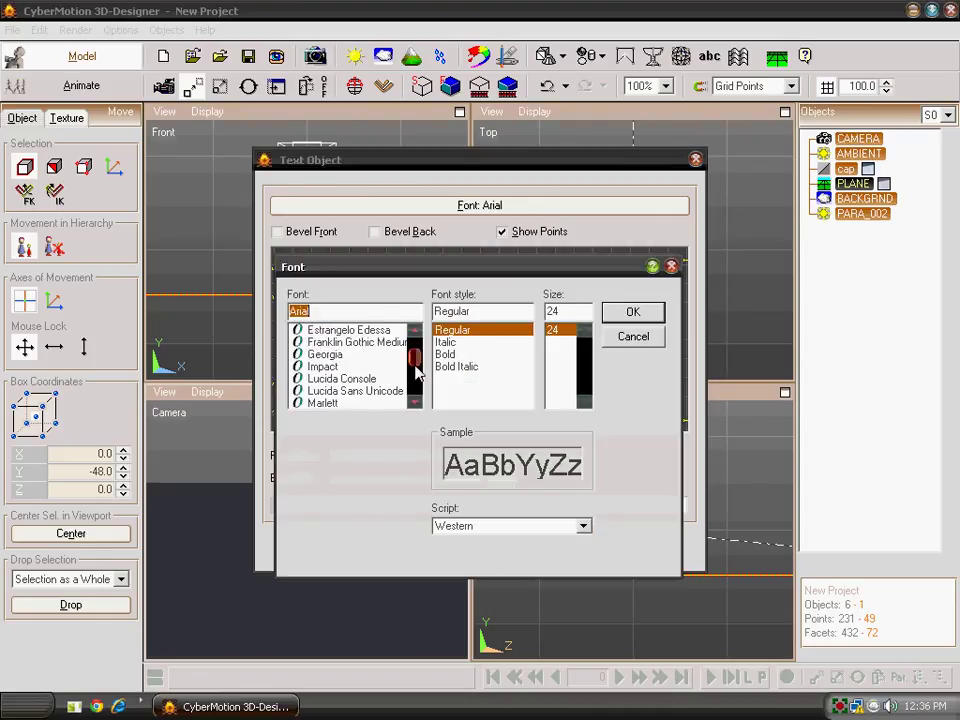
pyautogui.click(393, 356)
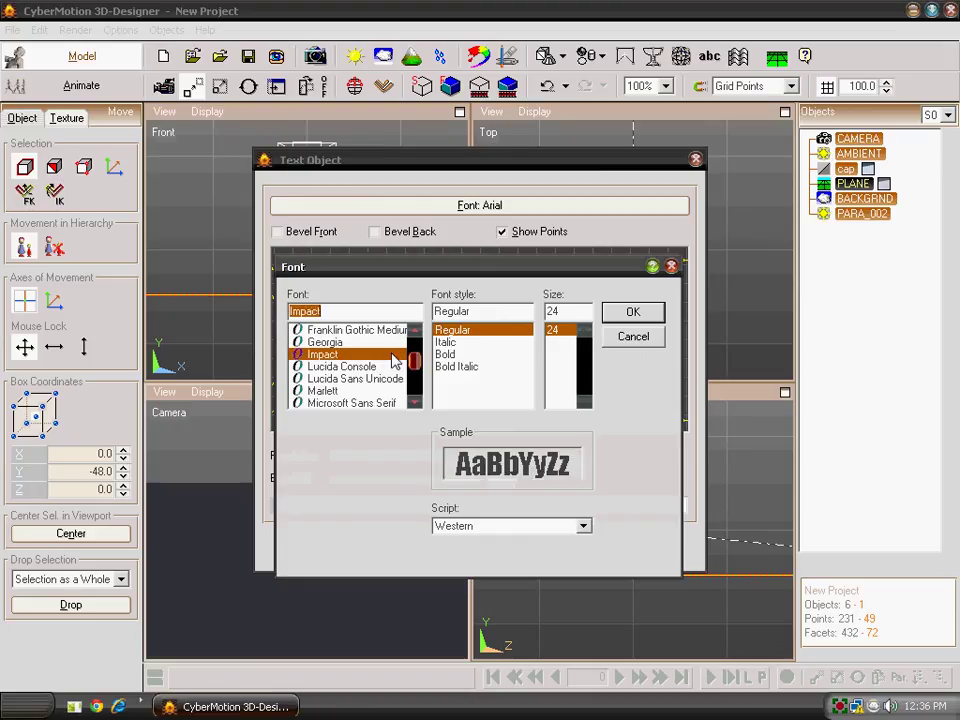
pyautogui.click(448, 354)
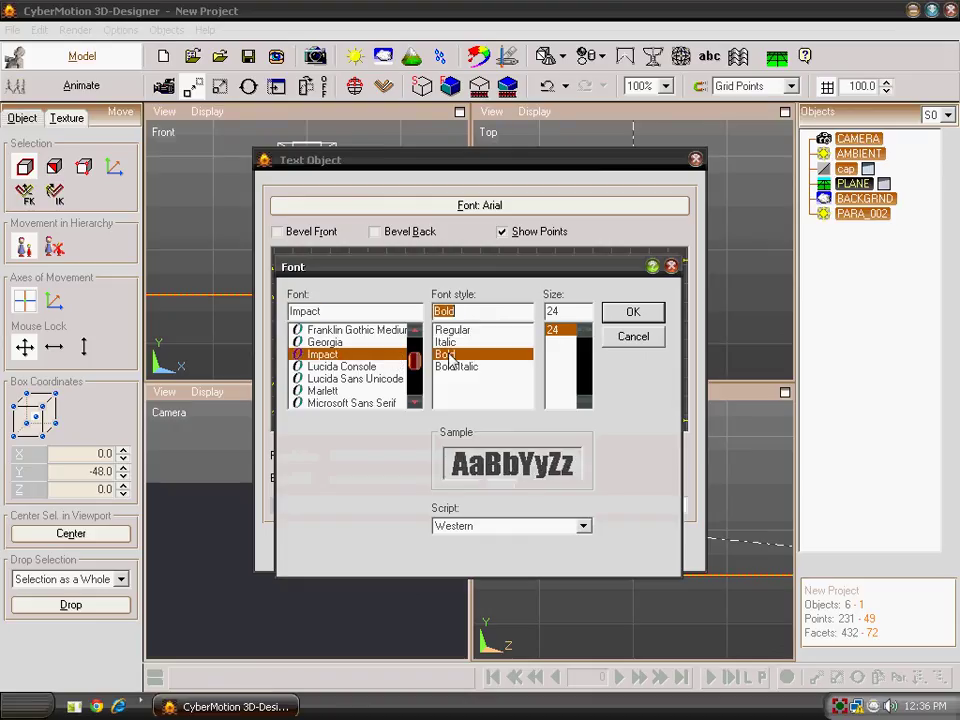
pyautogui.click(634, 312)
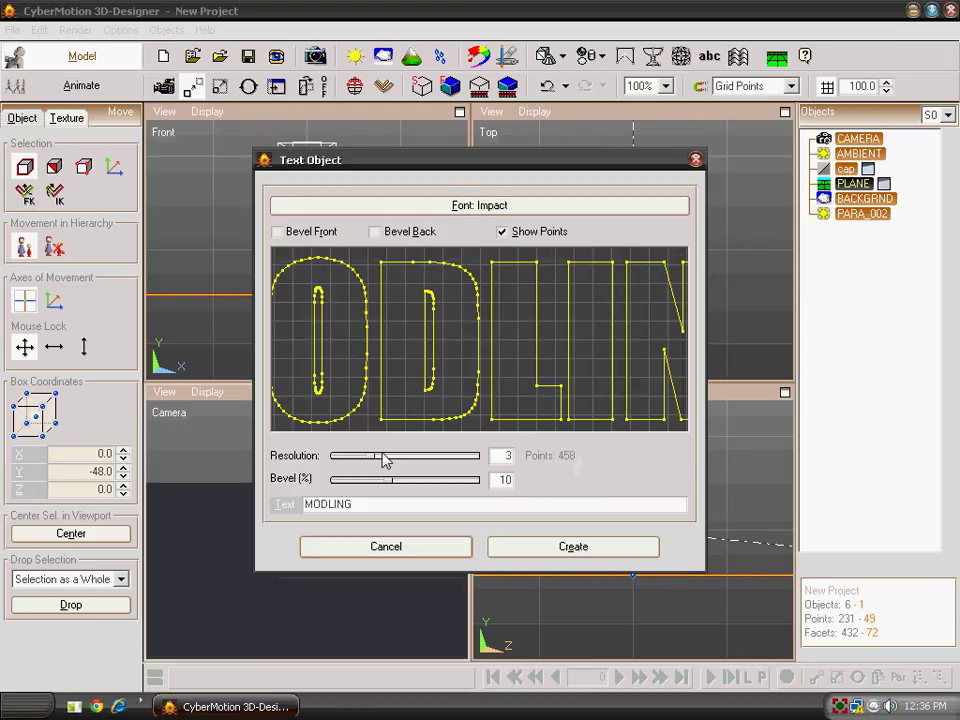
# Set resolution 9 and bevel 25%, then create the MODLING text object.
pyautogui.moveTo(373, 455); pyautogui.dragTo(524, 449)
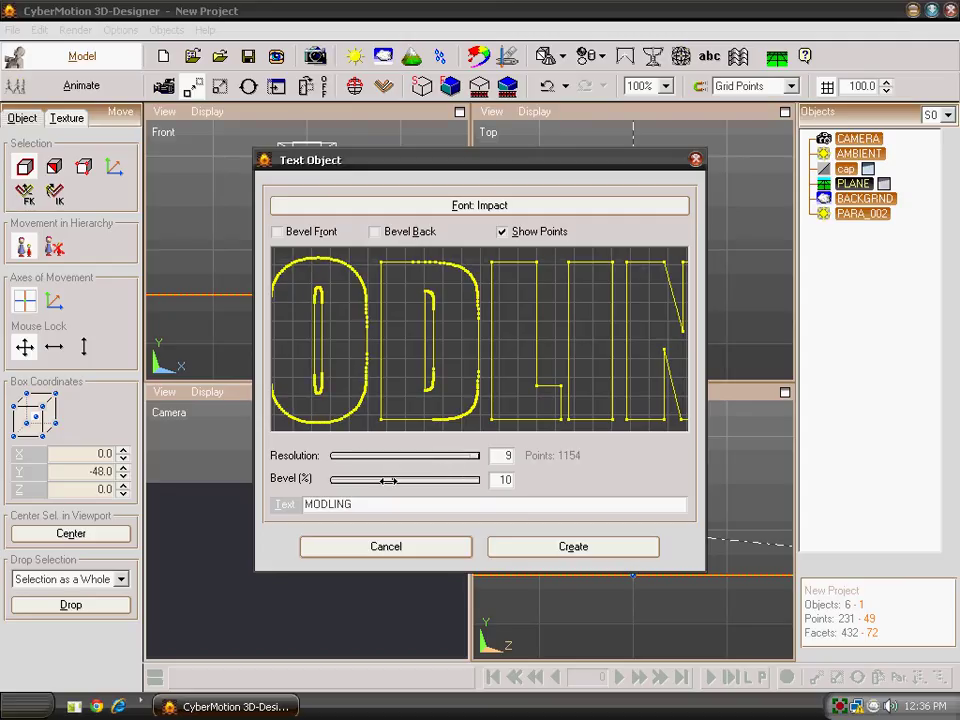
pyautogui.moveTo(397, 479); pyautogui.dragTo(510, 482)
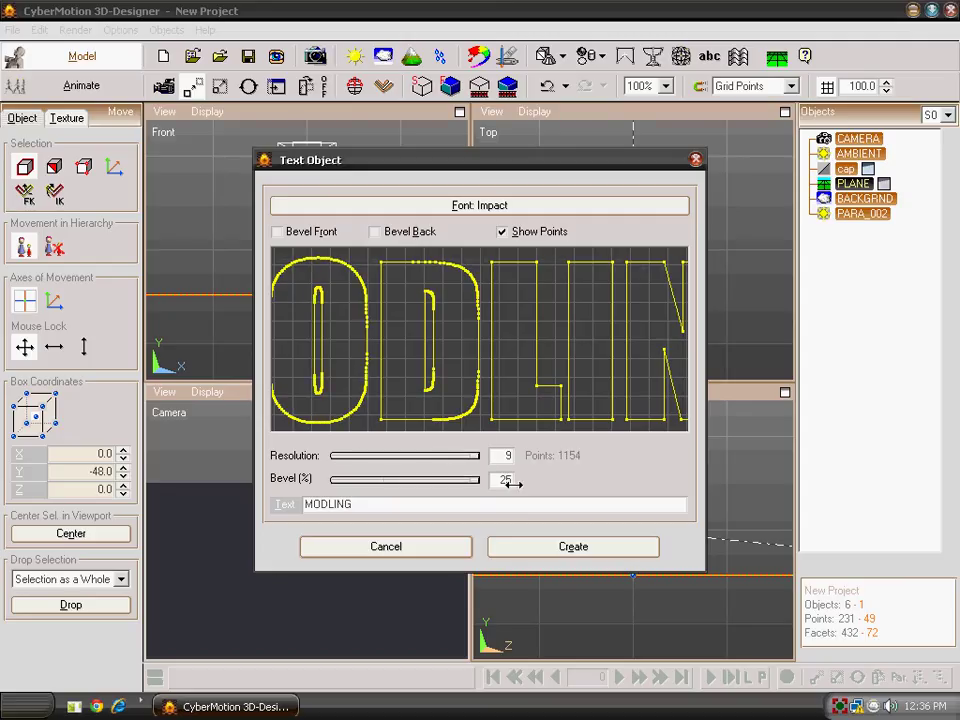
pyautogui.click(583, 555)
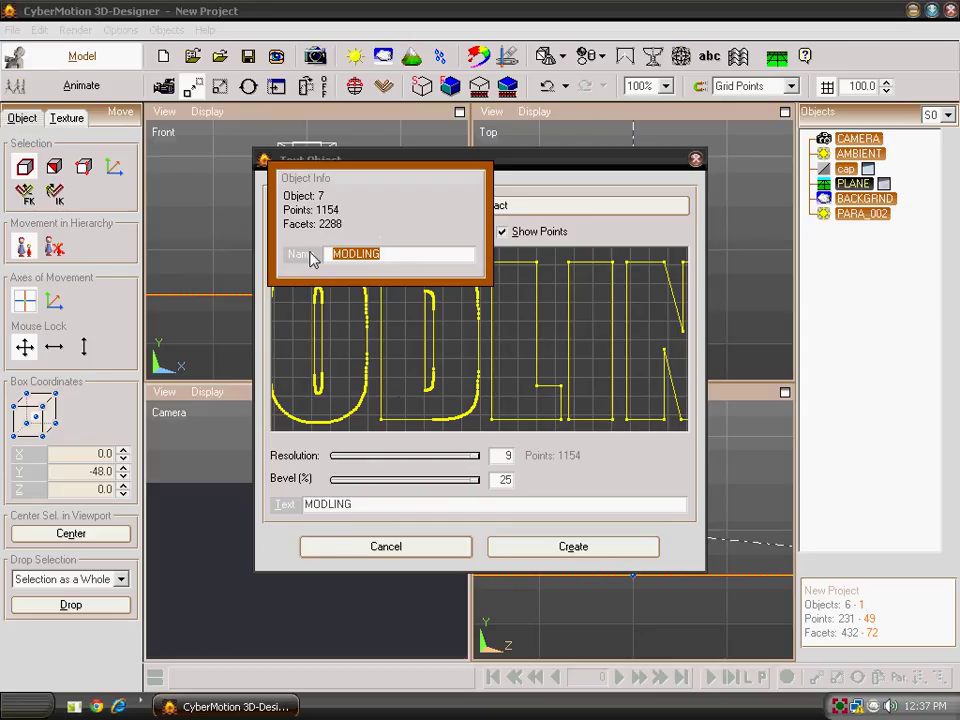
pyautogui.press('Return')
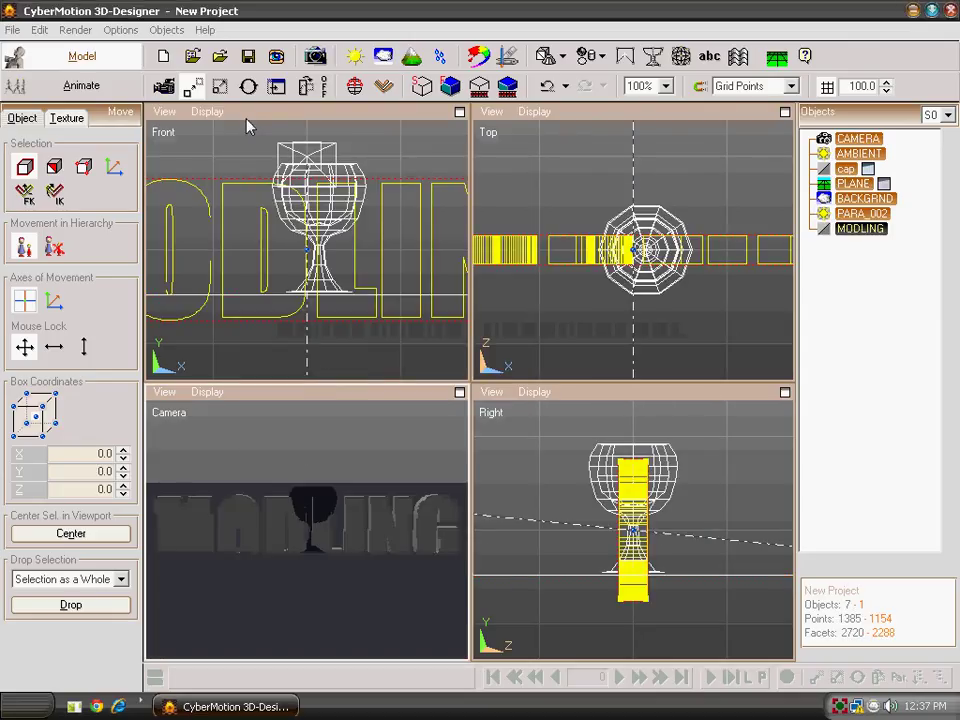
# Shrink the MODLING text to about half size and turn it about its vertical axis.
pyautogui.click(220, 86)
pyautogui.moveTo(307, 147); pyautogui.dragTo(322, 435)
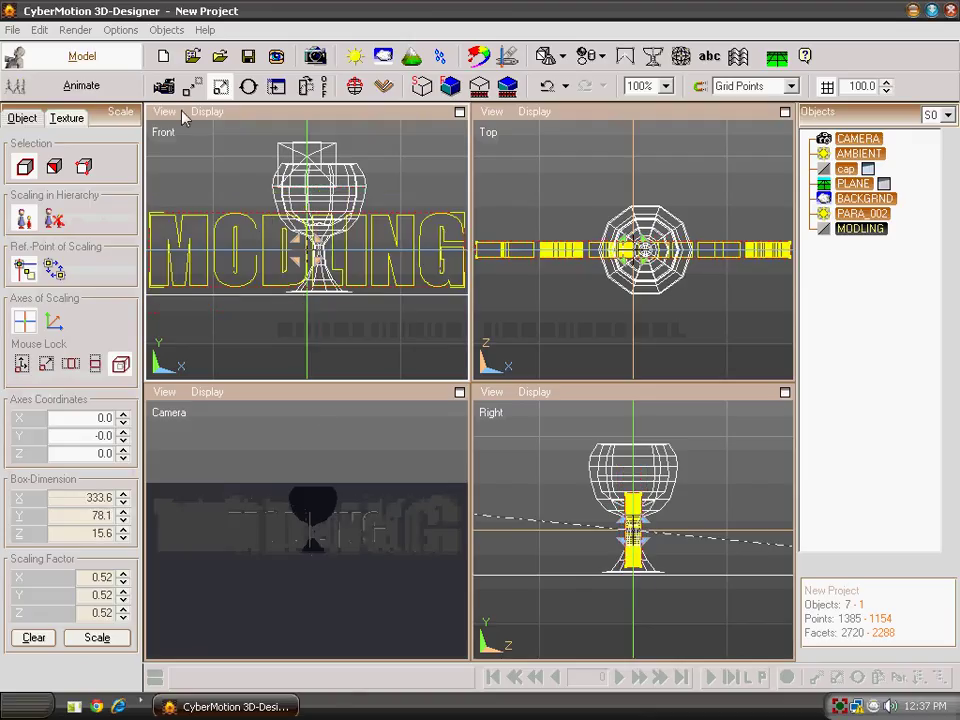
pyautogui.click(249, 86)
pyautogui.moveTo(405, 258)
pyautogui.mouseDown()
pyautogui.moveTo(330, 258)
pyautogui.moveTo(458, 260)
pyautogui.mouseUp()
# Nudge MODLING beside the goblet and angle it diagonally, undoing a stray tilt.
pyautogui.click(188, 87)
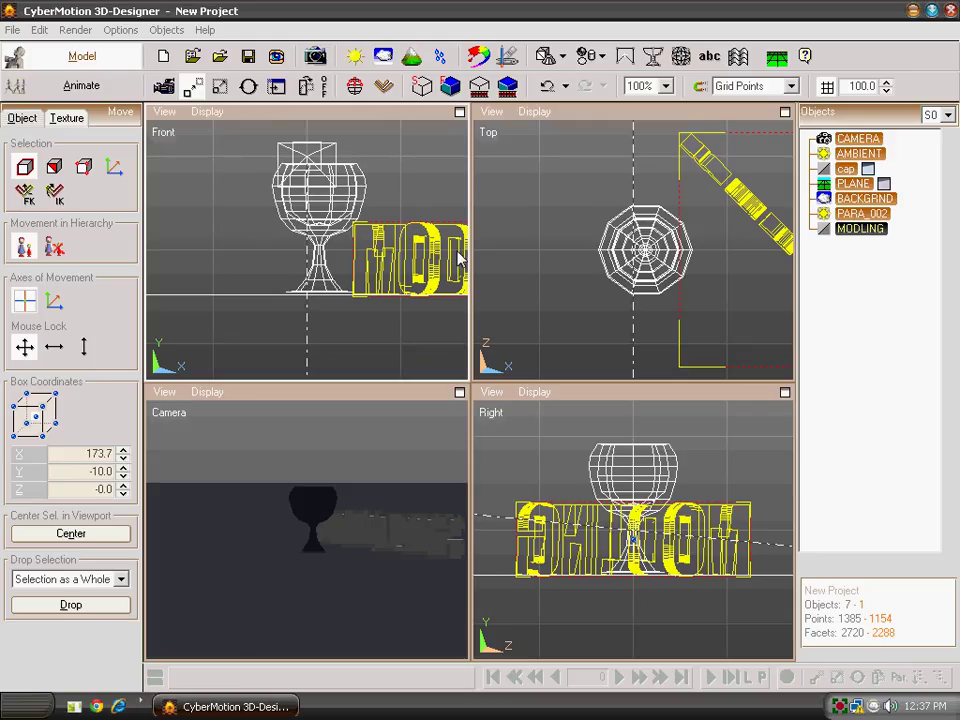
pyautogui.scroll(1, 690, 280)
pyautogui.scroll(-1, 690, 275)
pyautogui.scroll(-1, 688, 280)
pyautogui.scroll(-1, 688, 280)
pyautogui.moveTo(686, 258); pyautogui.dragTo(689, 257)
pyautogui.click(220, 86)
pyautogui.click(246, 88)
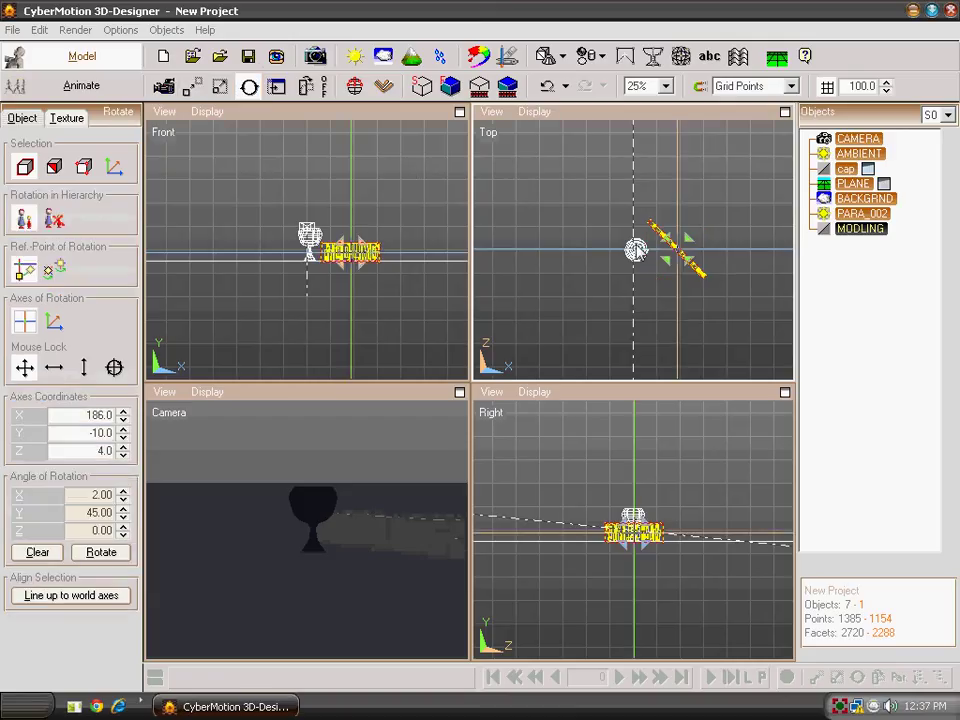
pyautogui.moveTo(638, 262)
pyautogui.mouseDown()
pyautogui.moveTo(499, 240)
pyautogui.moveTo(426, 251)
pyautogui.mouseUp()
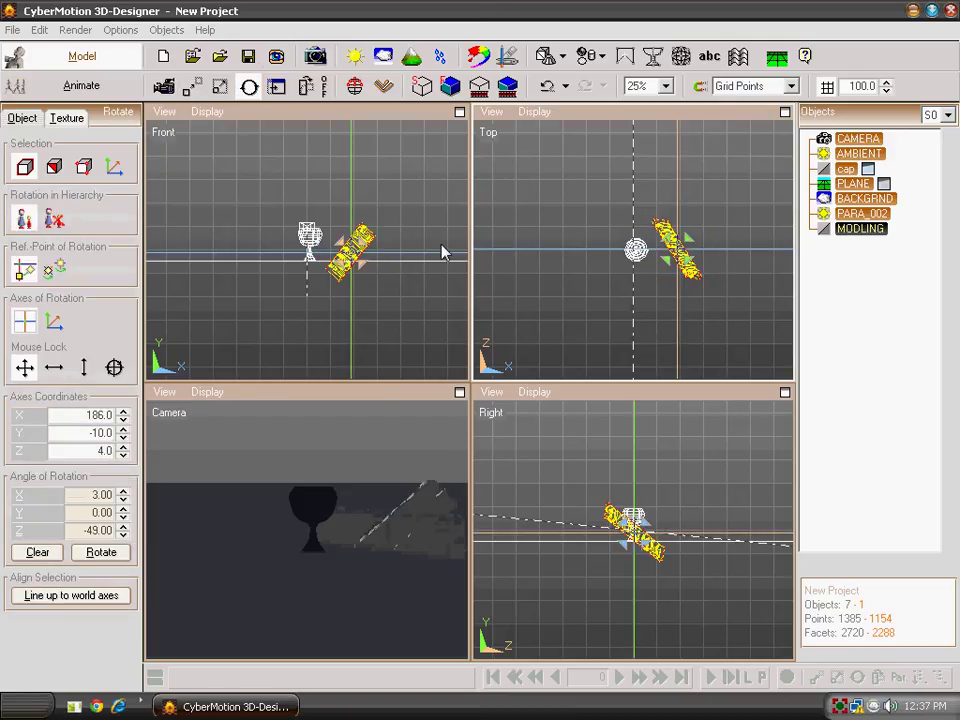
pyautogui.hotkey('ctrl', 'z')
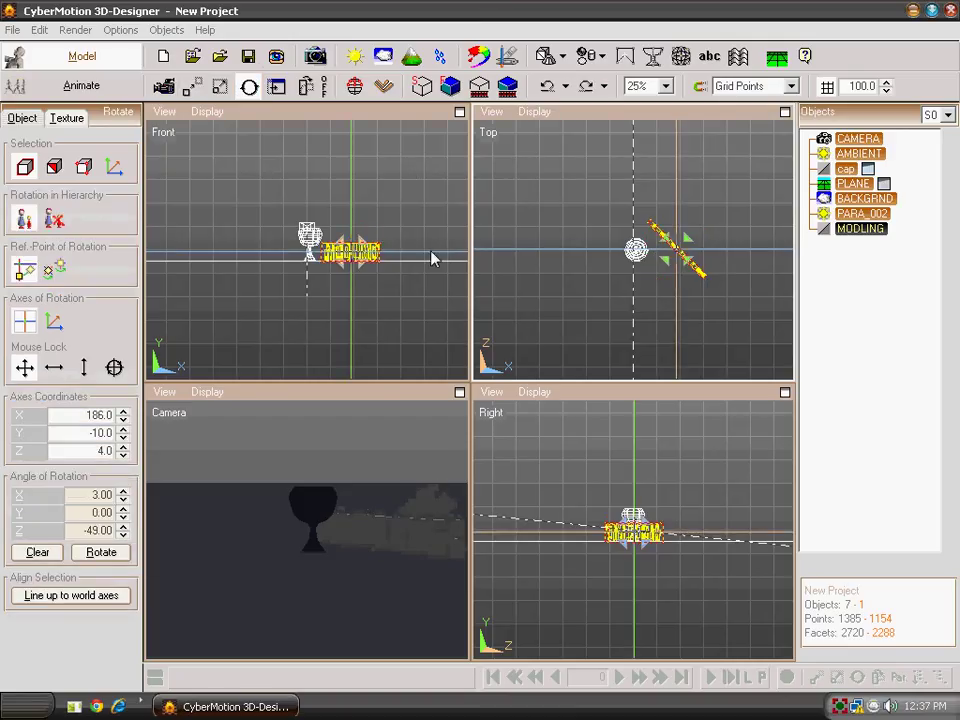
pyautogui.moveTo(433, 257); pyautogui.dragTo(446, 259)
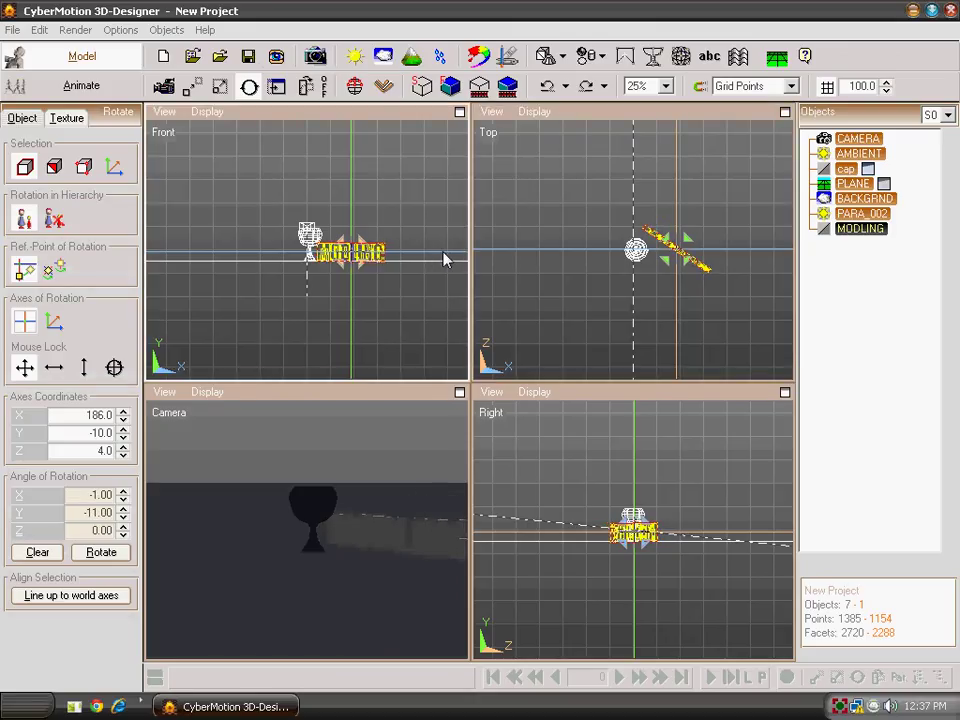
# Add the library 'glass2' material to the project for the MODLING text.
pyautogui.click(480, 60)
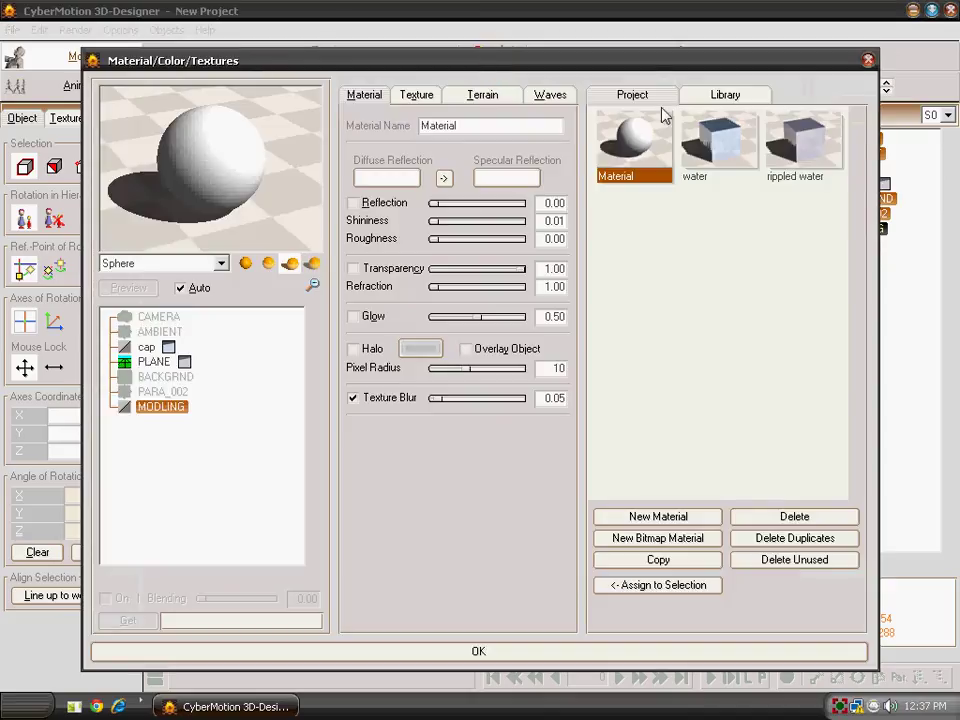
pyautogui.click(716, 102)
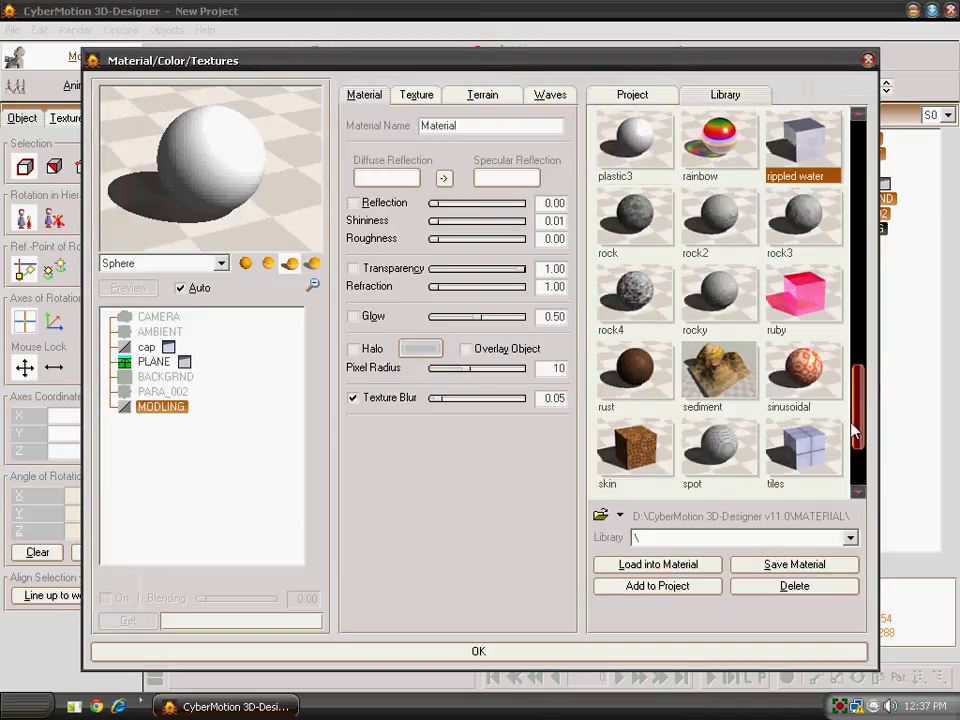
pyautogui.moveTo(861, 429)
pyautogui.mouseDown()
pyautogui.moveTo(876, 227)
pyautogui.moveTo(874, 253)
pyautogui.mouseUp()
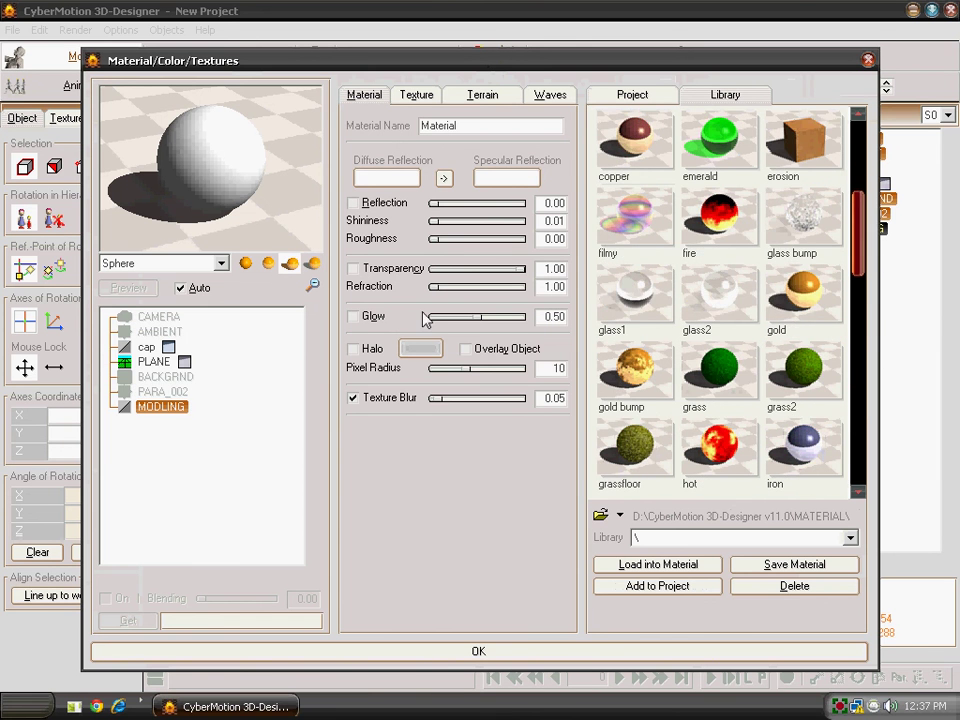
pyautogui.click(705, 310)
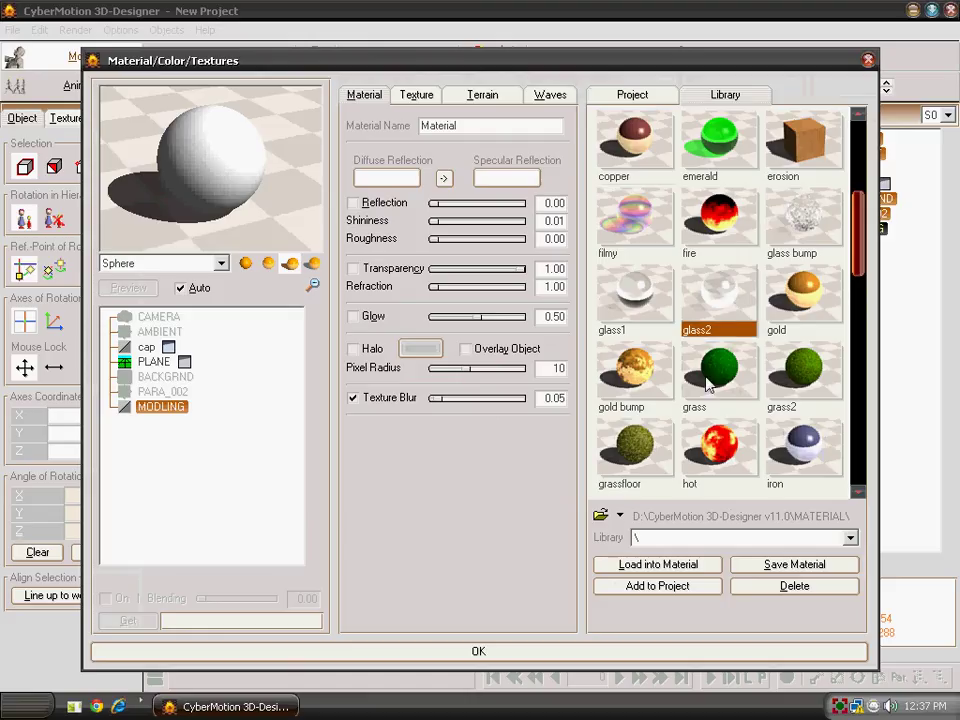
pyautogui.click(677, 589)
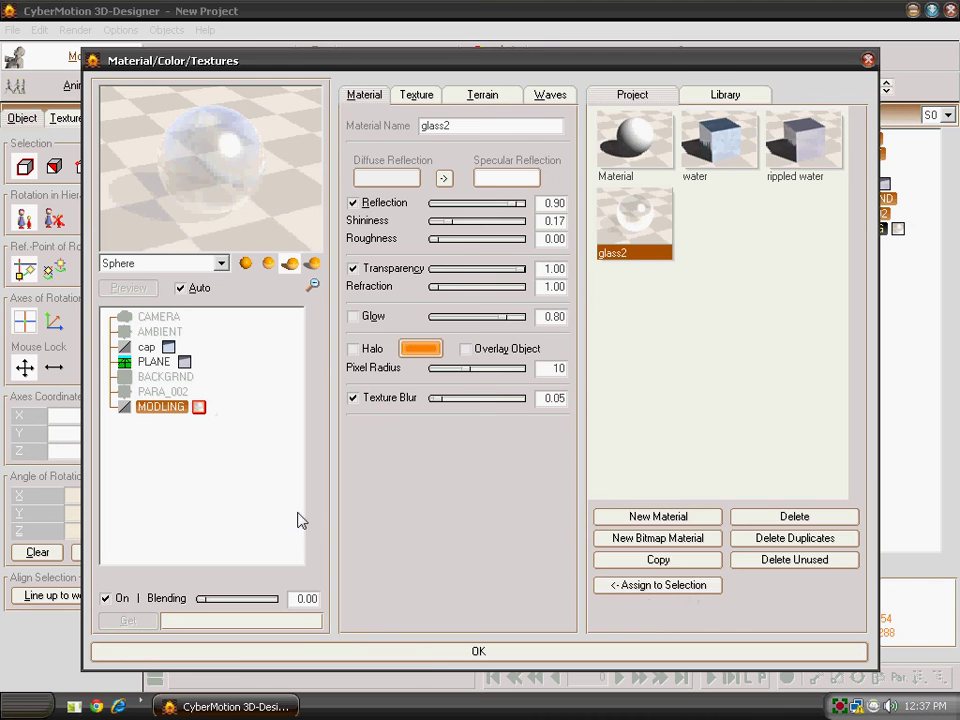
pyautogui.click(425, 655)
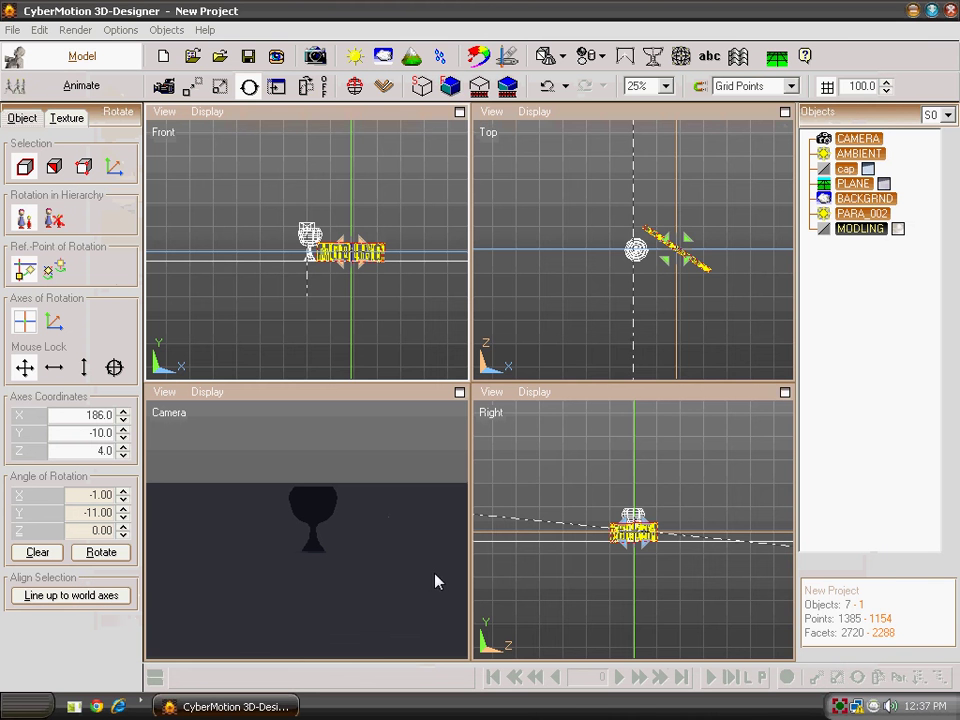
# Render the camera view, close the image, and zoom the camera back.
pyautogui.click(450, 86)
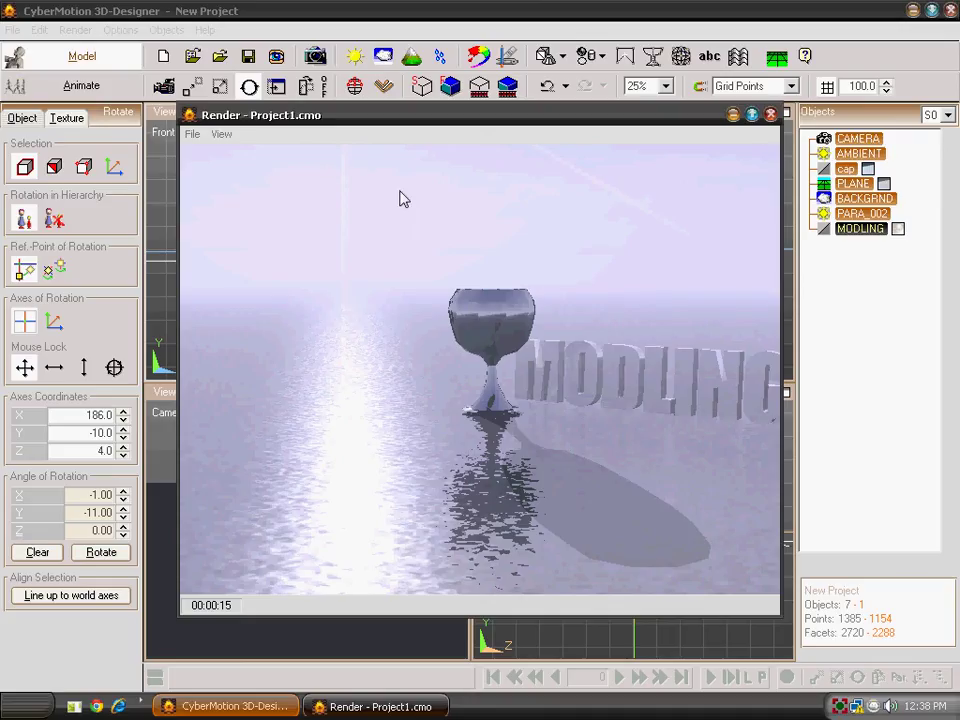
pyautogui.click(770, 114)
pyautogui.scroll(-2, 348, 538)
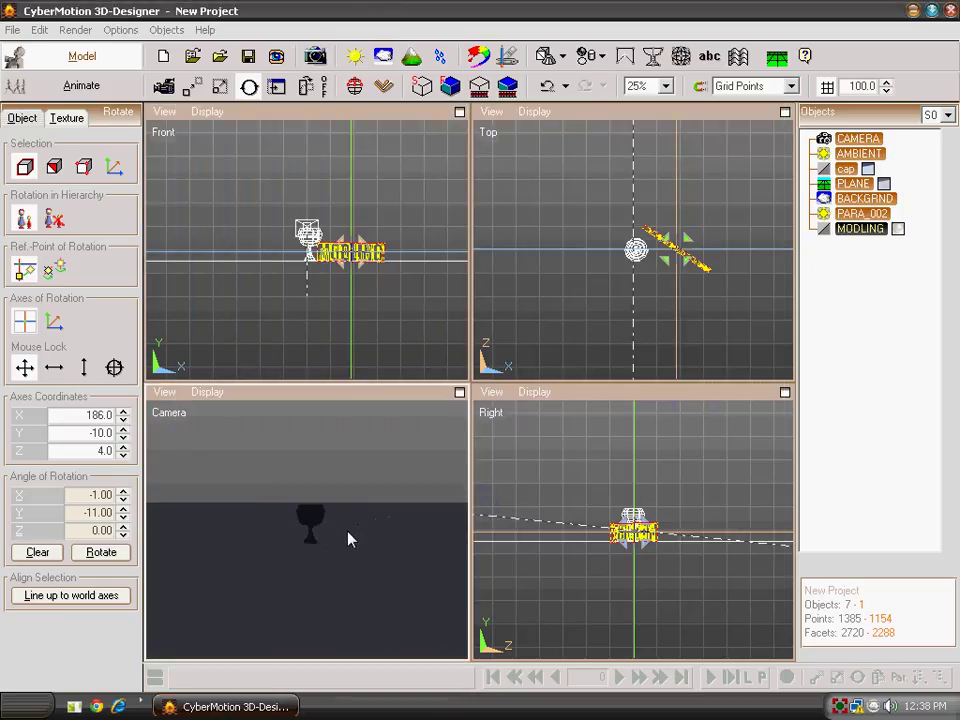
# Pull the camera further back and render the goblet, MODLING text and sun over the water.
pyautogui.scroll(-2, 348, 540)
pyautogui.click(479, 86)
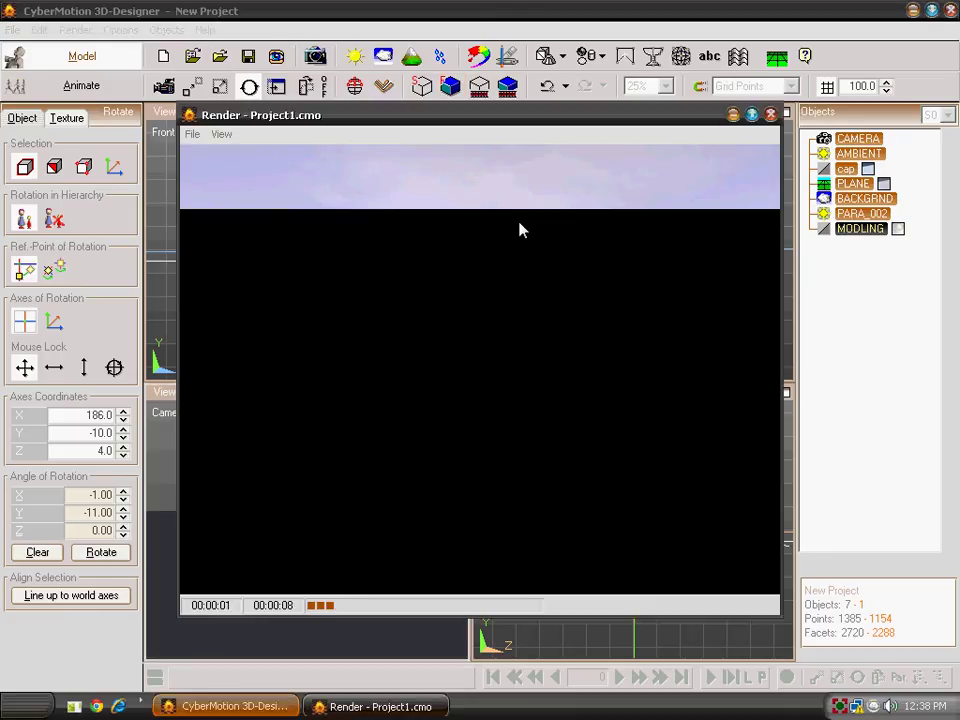